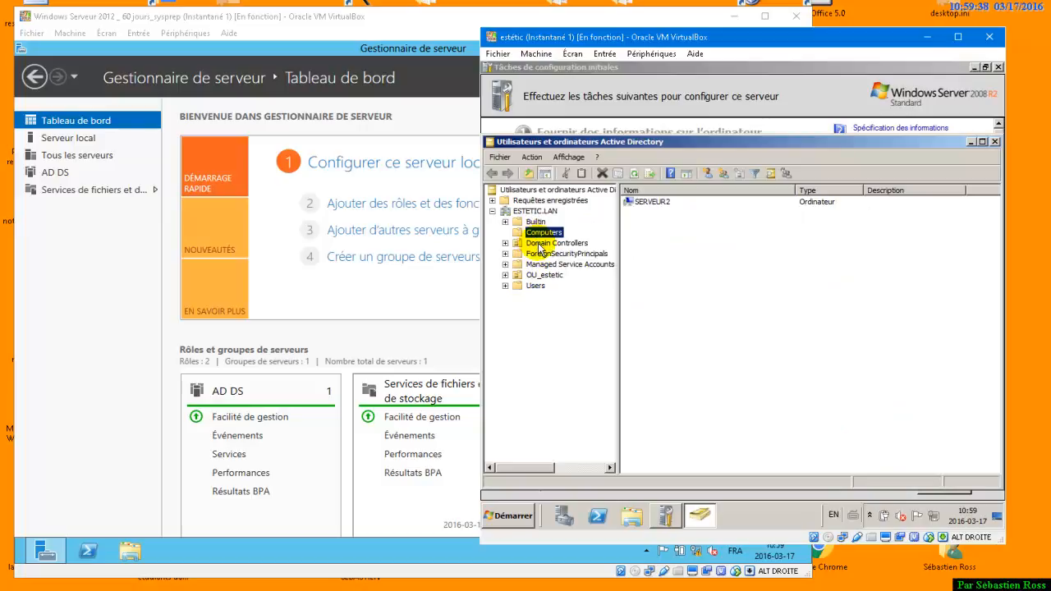
Step: Compare the computers held in the Domain Controllers and Computers containers of the ESTETIC.LAN domain
left_click(541, 243)
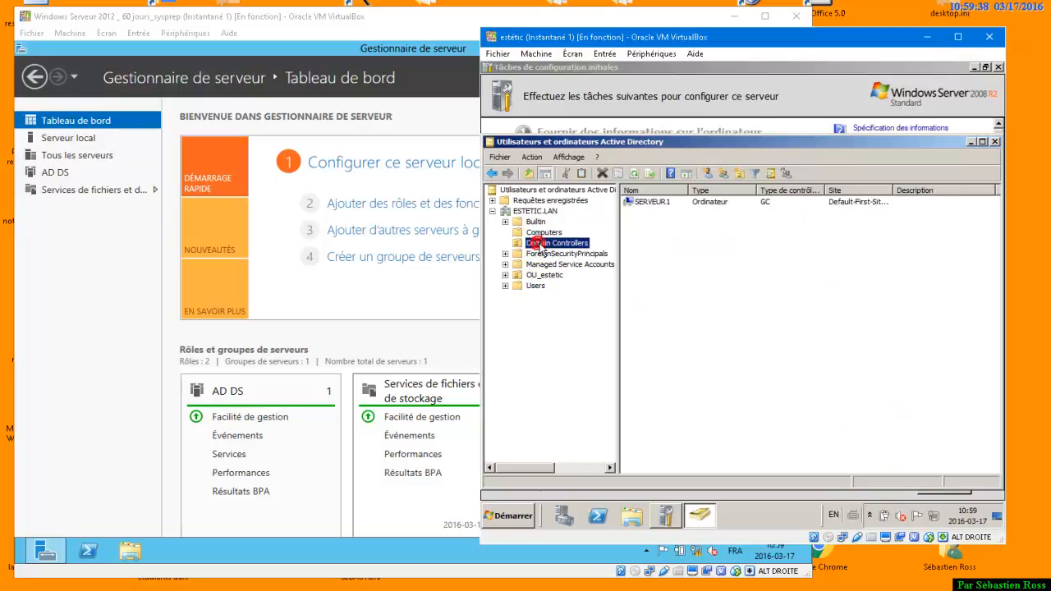
left_click(658, 238)
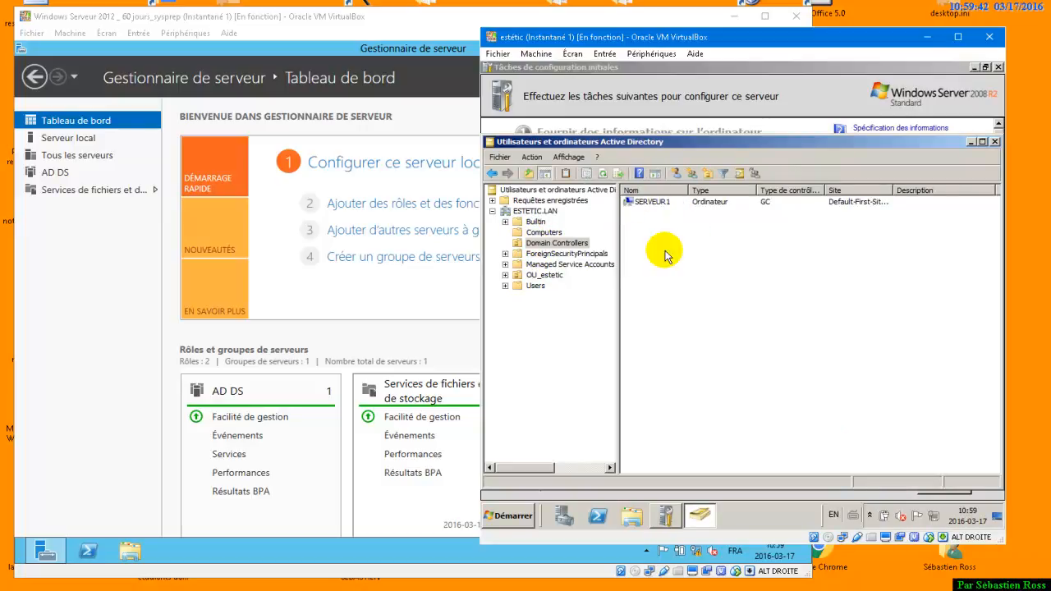
left_click(543, 233)
left_click(658, 202)
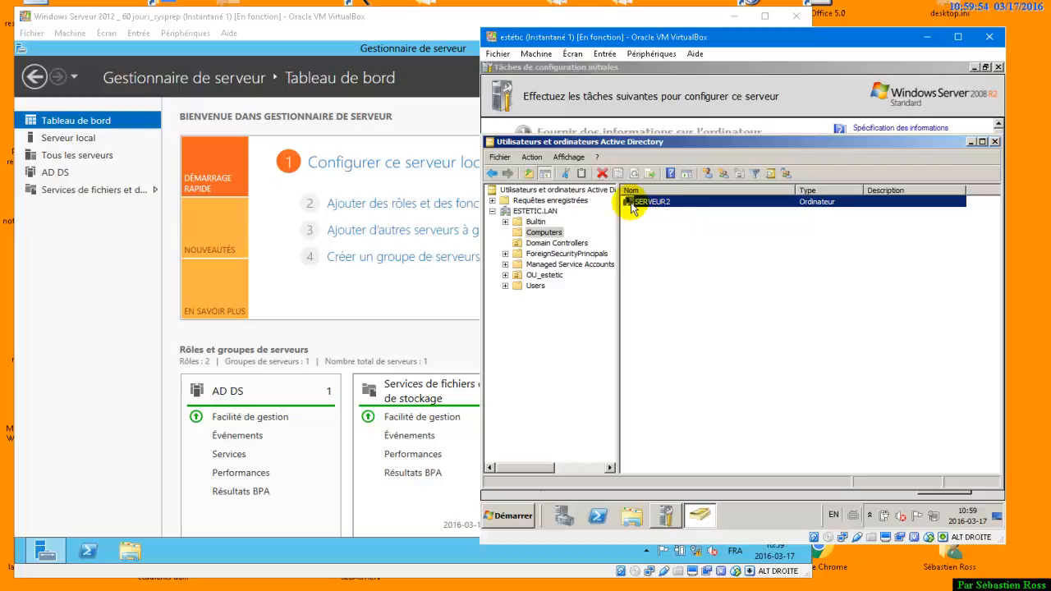
Step: Switch to the Windows Server 2012 virtual machine and view the local server's properties
left_click(451, 28)
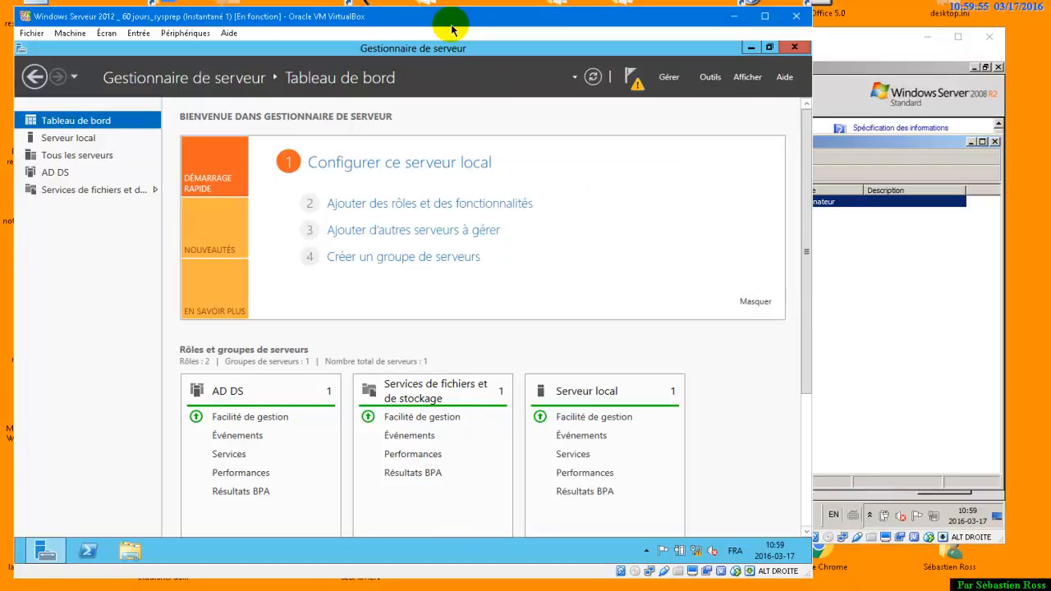
left_click(52, 175)
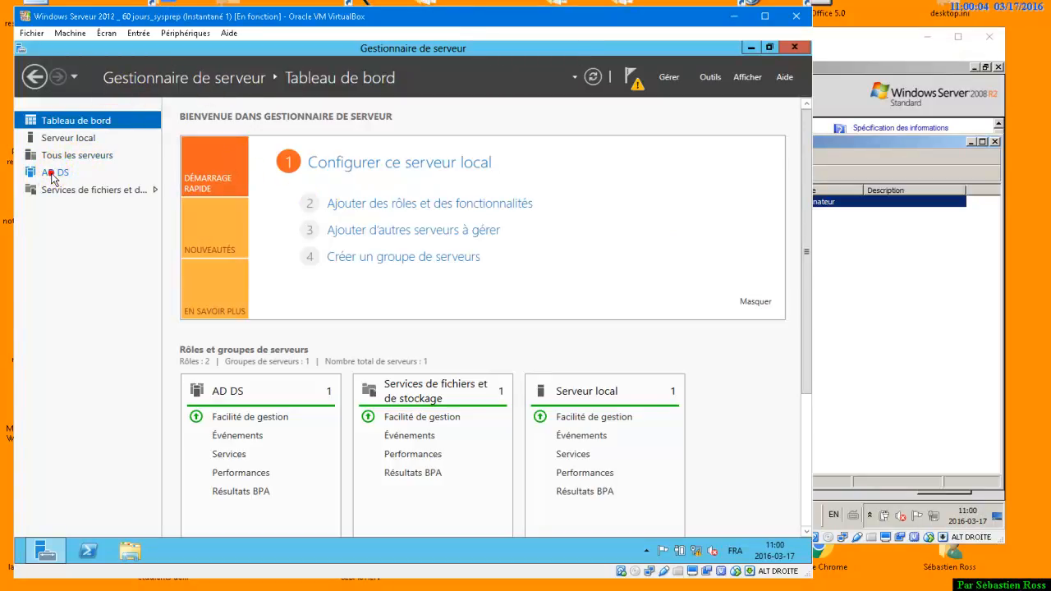
left_click(73, 140)
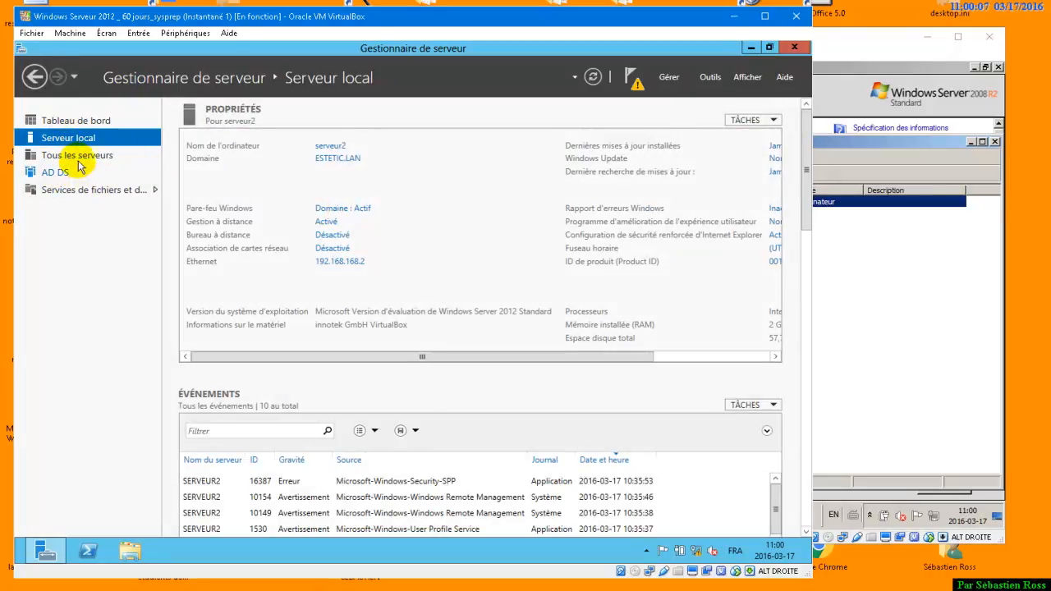
Step: Check the server roles of serveur2.ESTETIC.LAN in the Add Roles and Features wizard, and cancel the wizard without installing anything
left_click(75, 120)
left_click(400, 204)
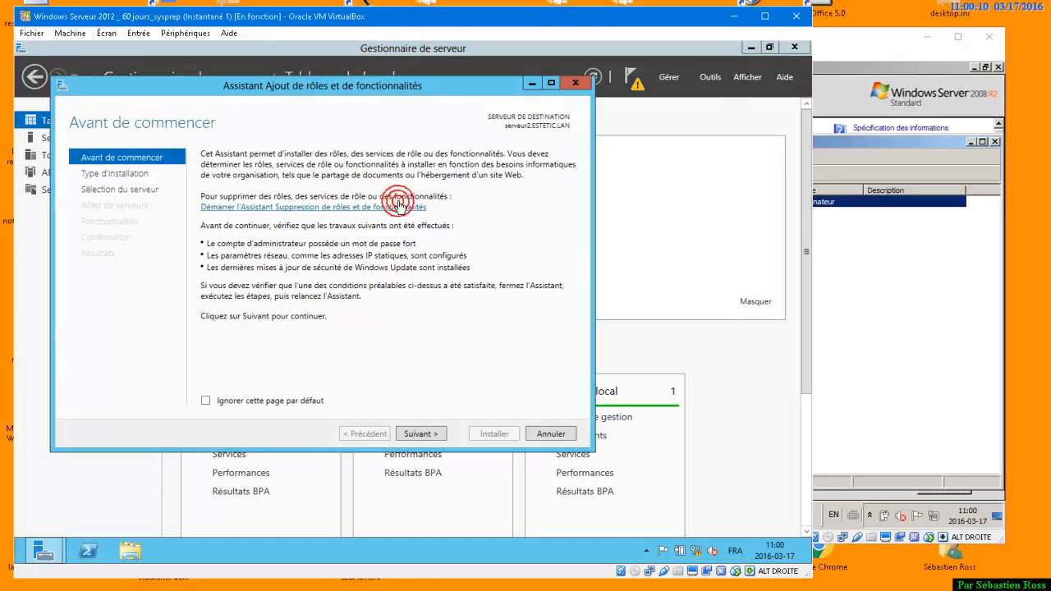
left_click(419, 433)
left_click(419, 434)
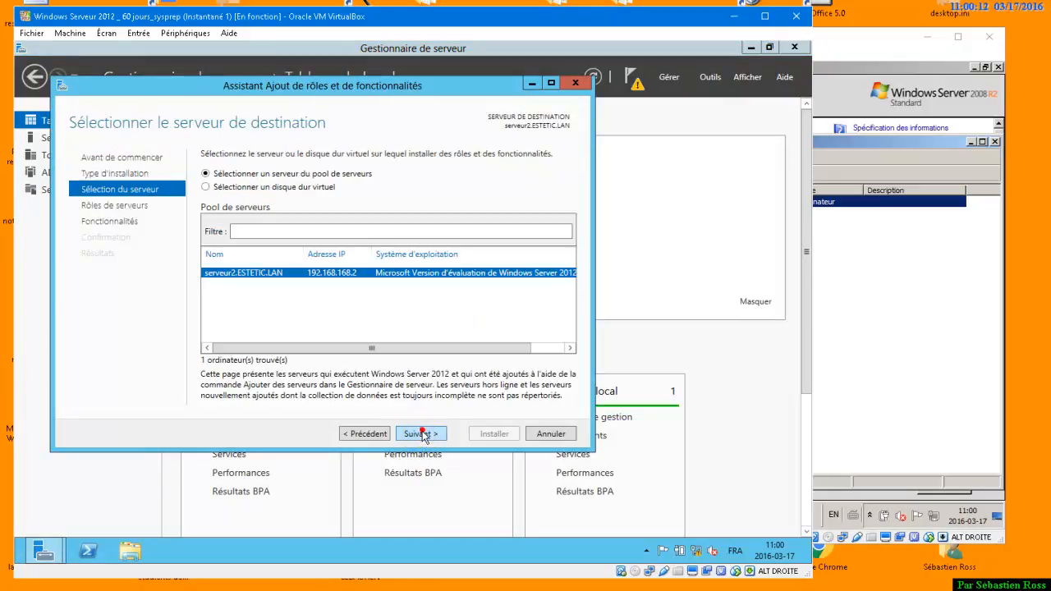
left_click(419, 434)
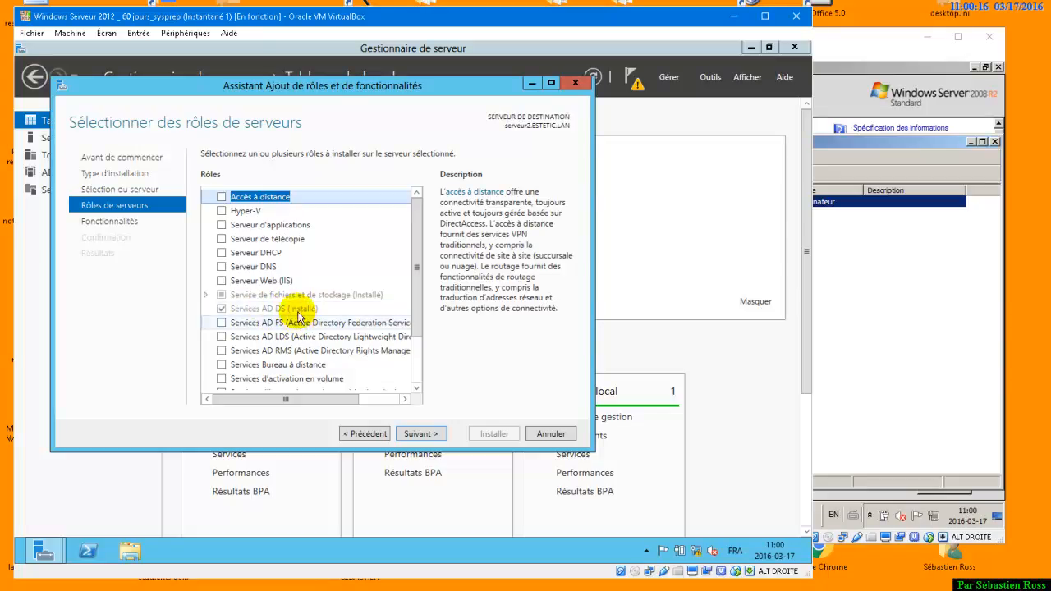
left_click(551, 433)
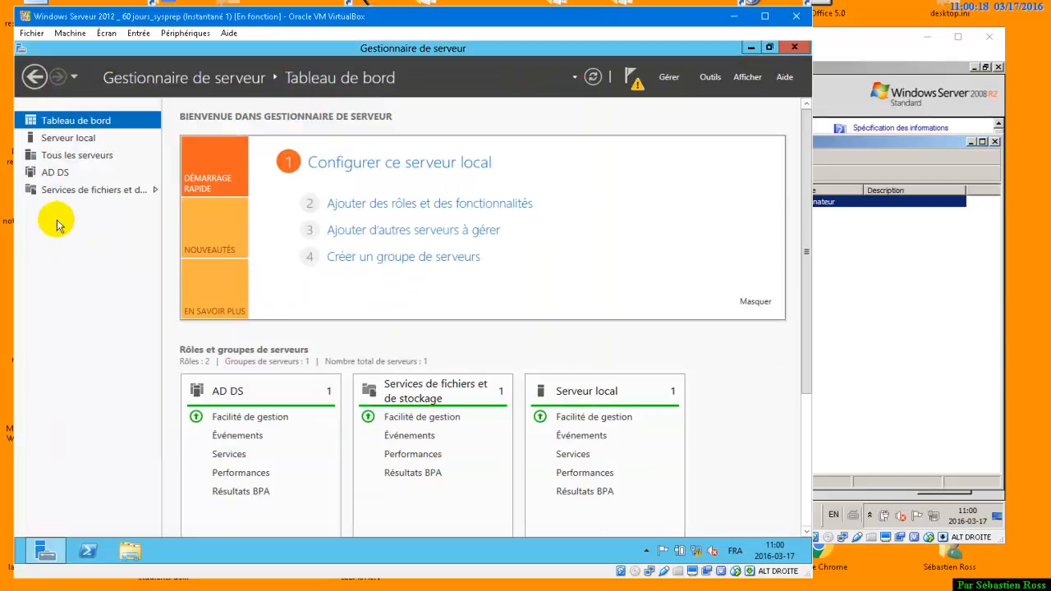
Step: Open the details of the AD DS configuration alert and start promoting this server to a domain controller
left_click(55, 172)
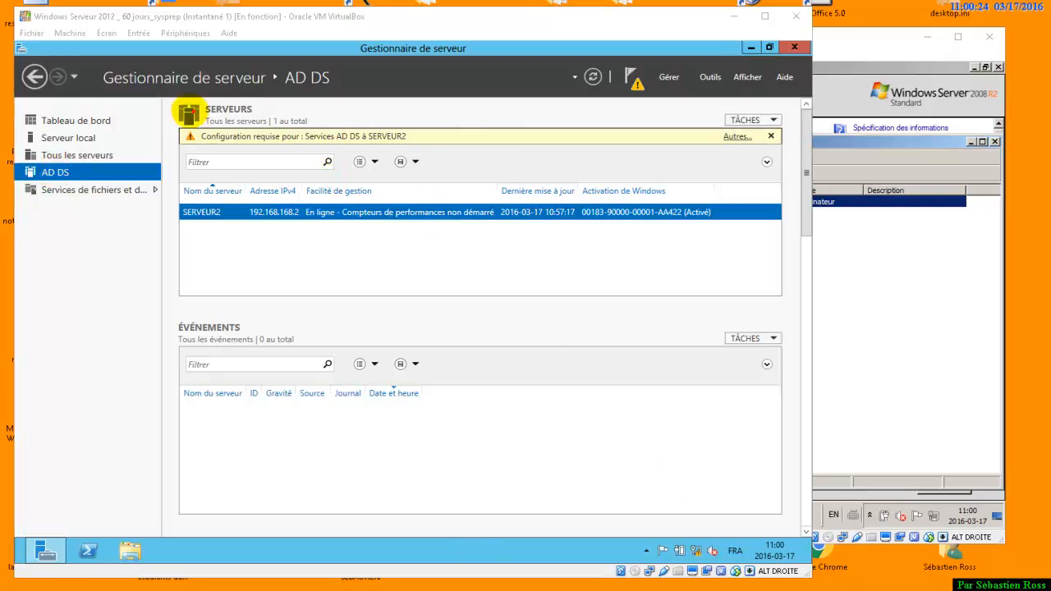
mouse_move(181, 120)
left_mouse_down()
mouse_move(276, 141)
mouse_move(804, 169)
mouse_move(794, 174)
left_mouse_up()
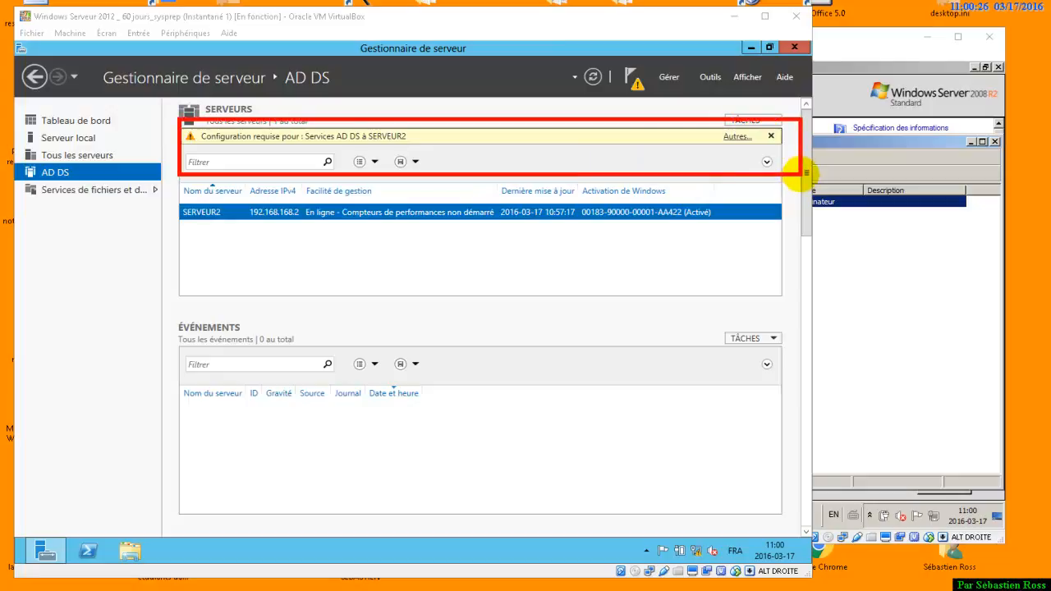
key("Escape")
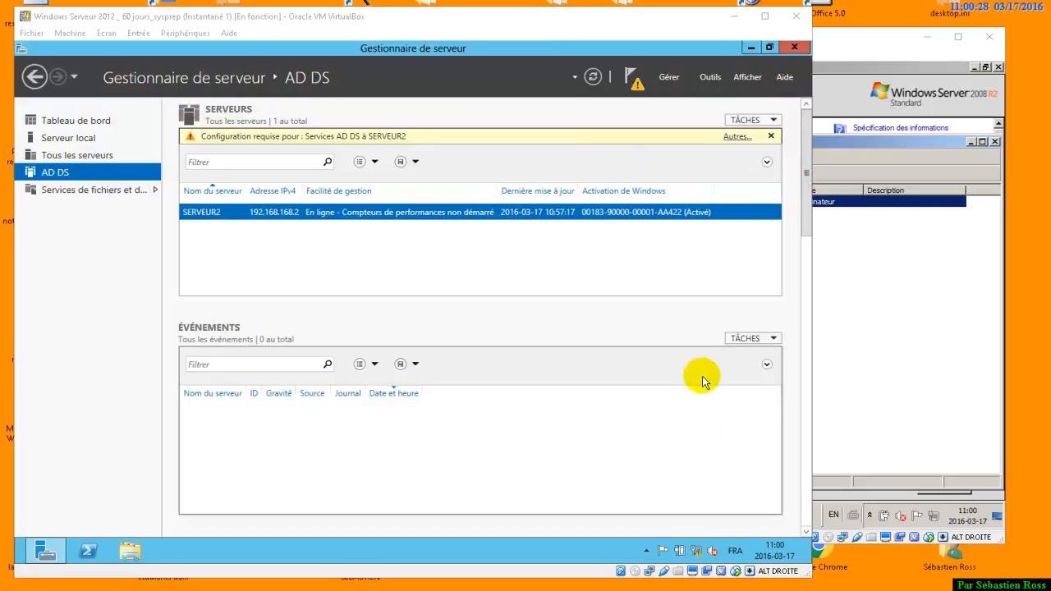
left_click(737, 137)
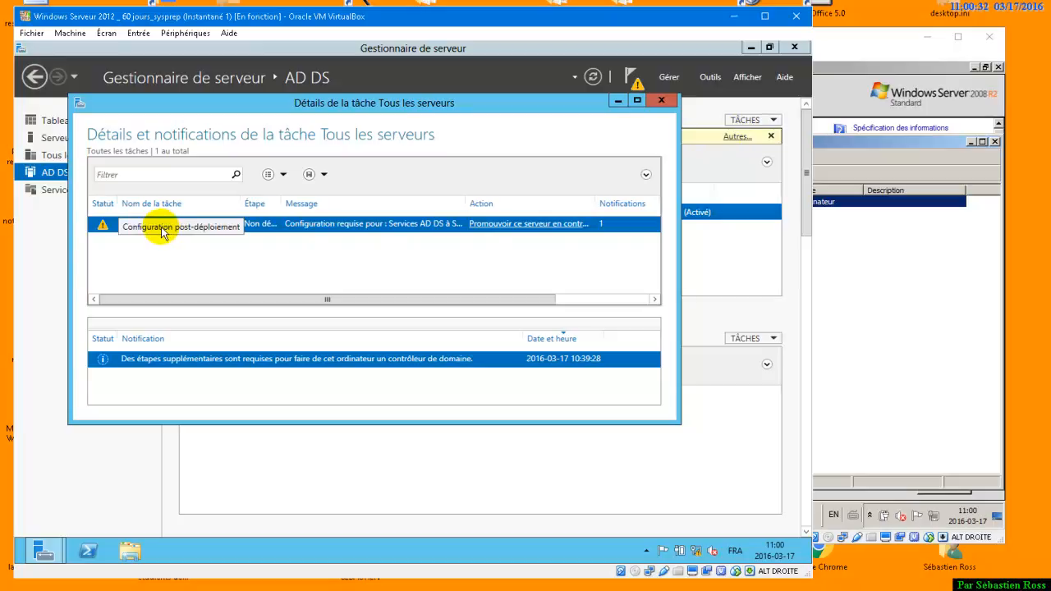
left_click(511, 229)
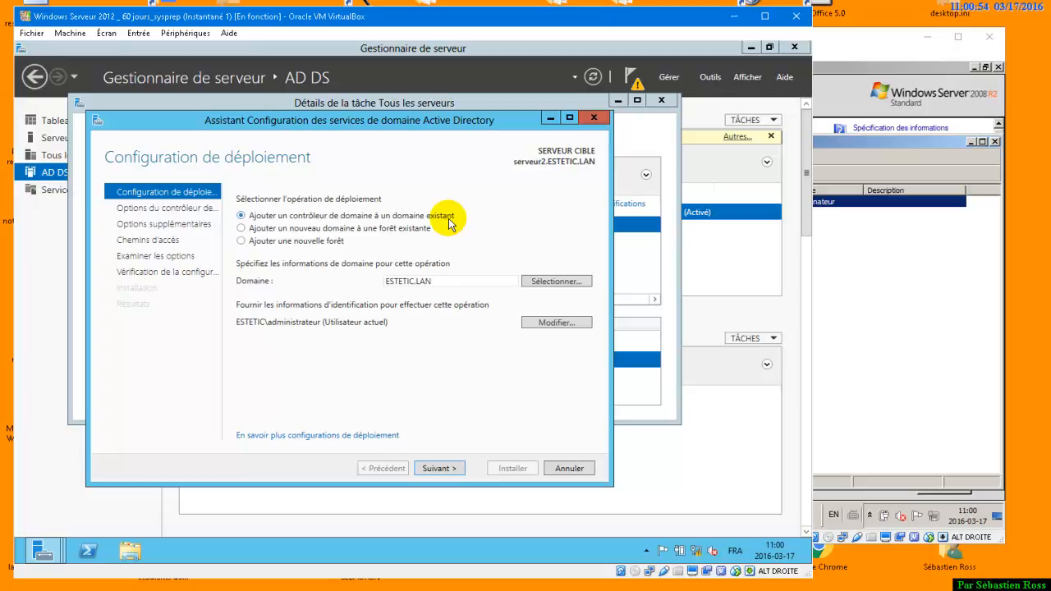
Step: Accept adding a domain controller to the existing domain ESTETIC.LAN with the current user's credentials
double_click(436, 280)
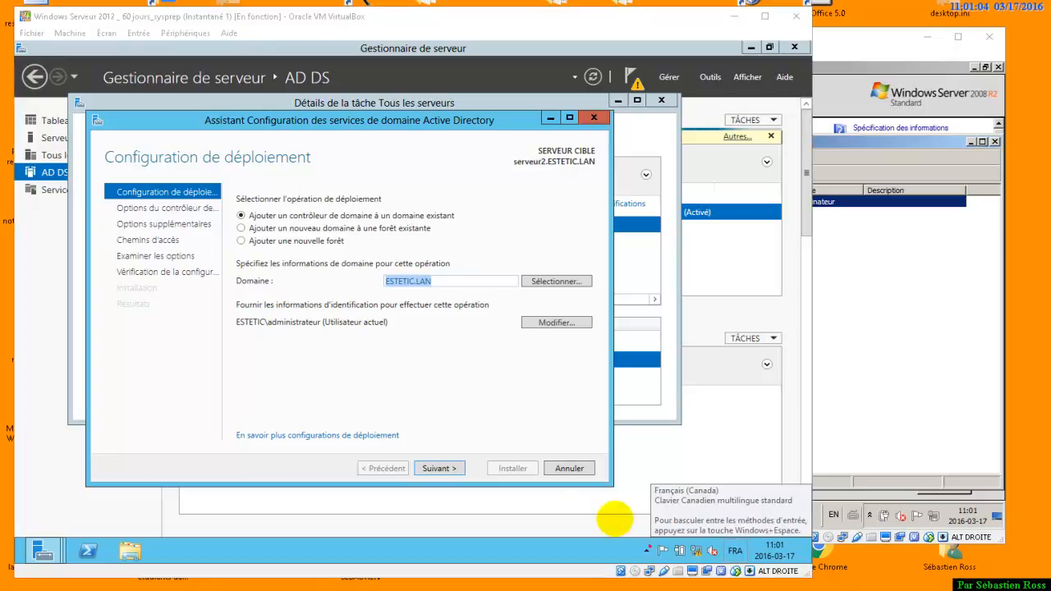
left_click_drag(219, 311, 422, 341)
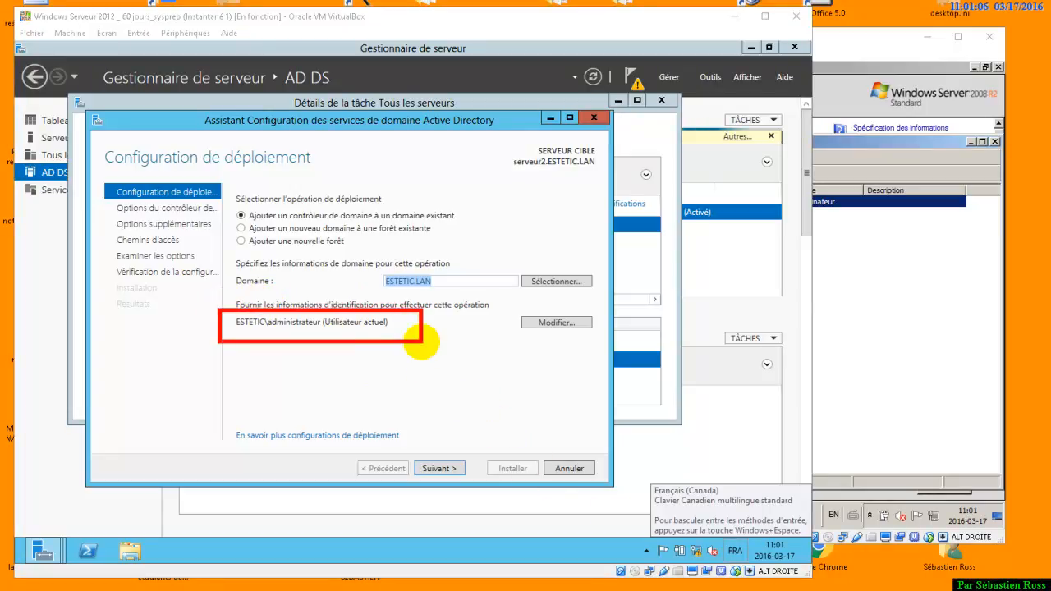
key("Escape")
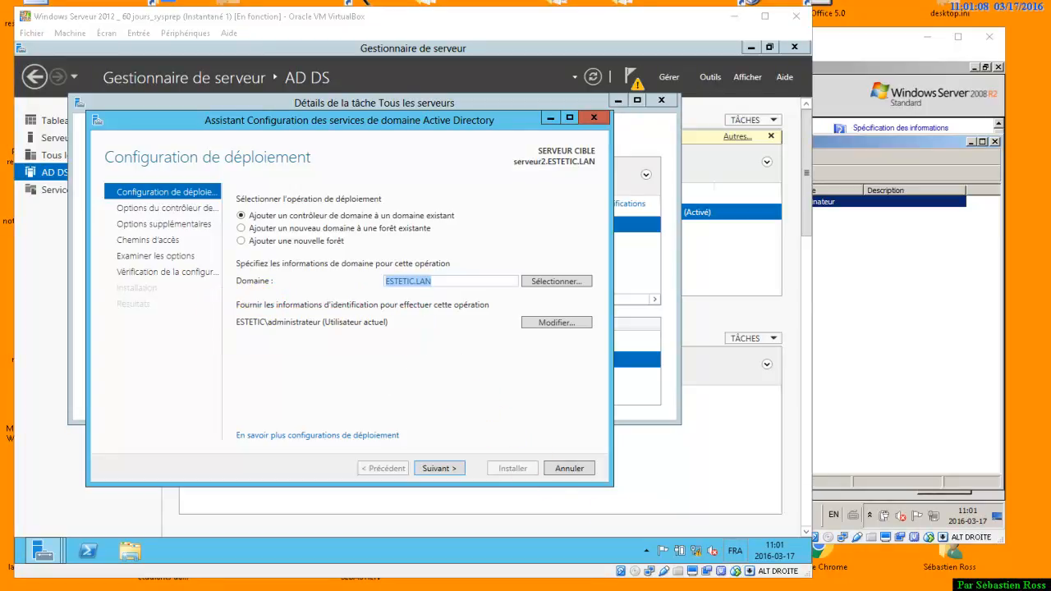
left_click(436, 468)
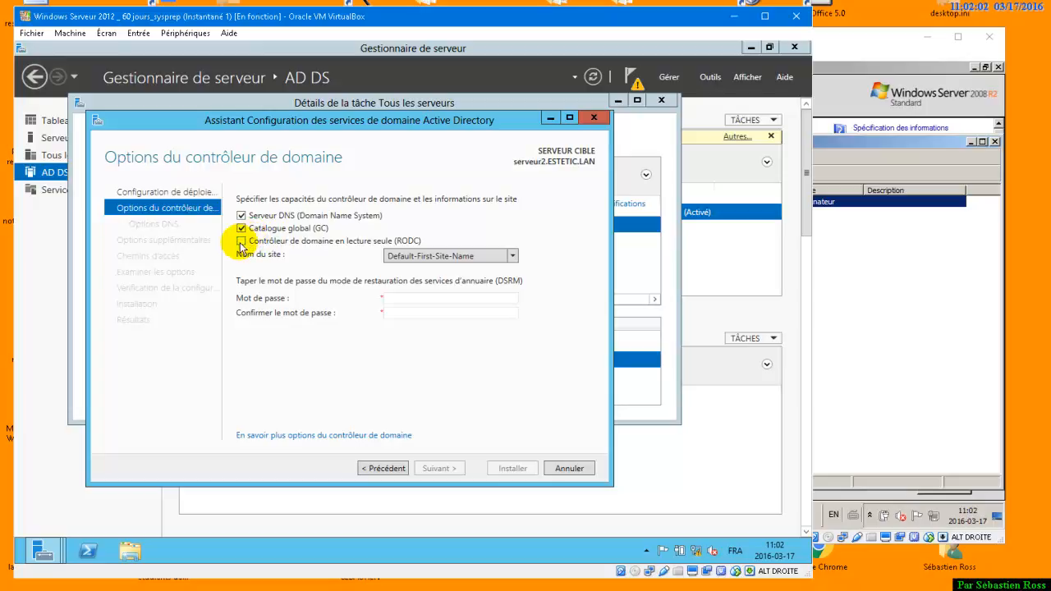
Step: Keep the DNS server and global catalog options without RODC, enter and confirm the DSRM password, and accept the controller options
left_click(242, 244)
left_click(241, 244)
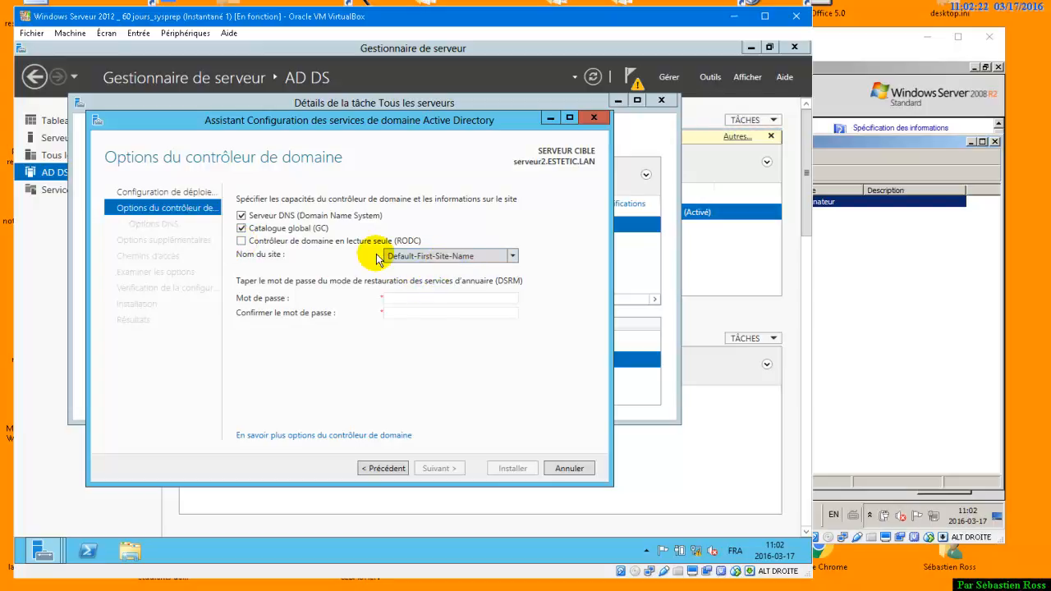
left_click(465, 296)
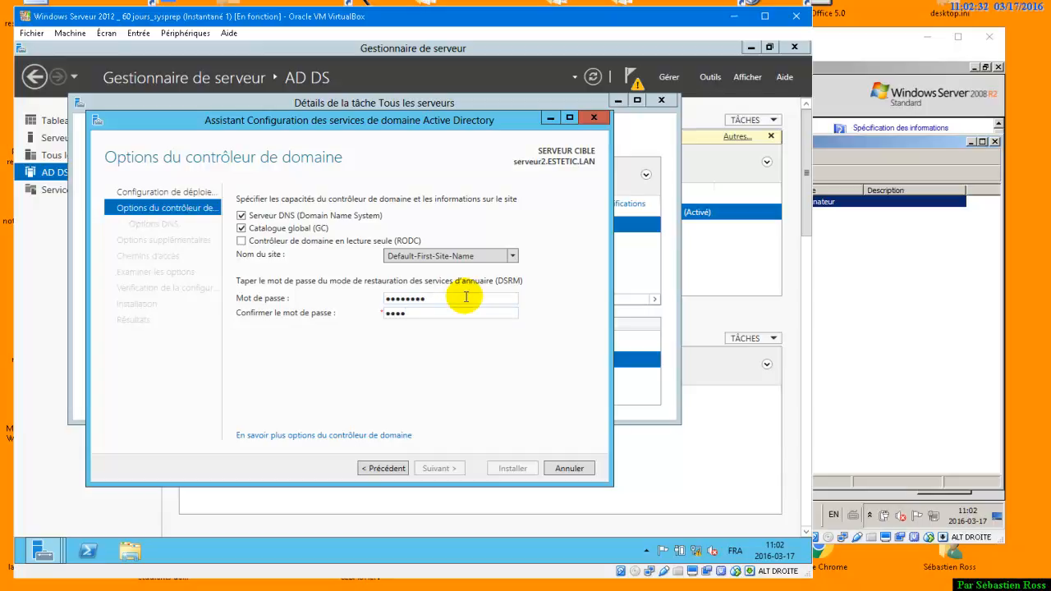
key("BackSpace")
key("BackSpace")
key("BackSpace")
key("BackSpace")
type("•••")
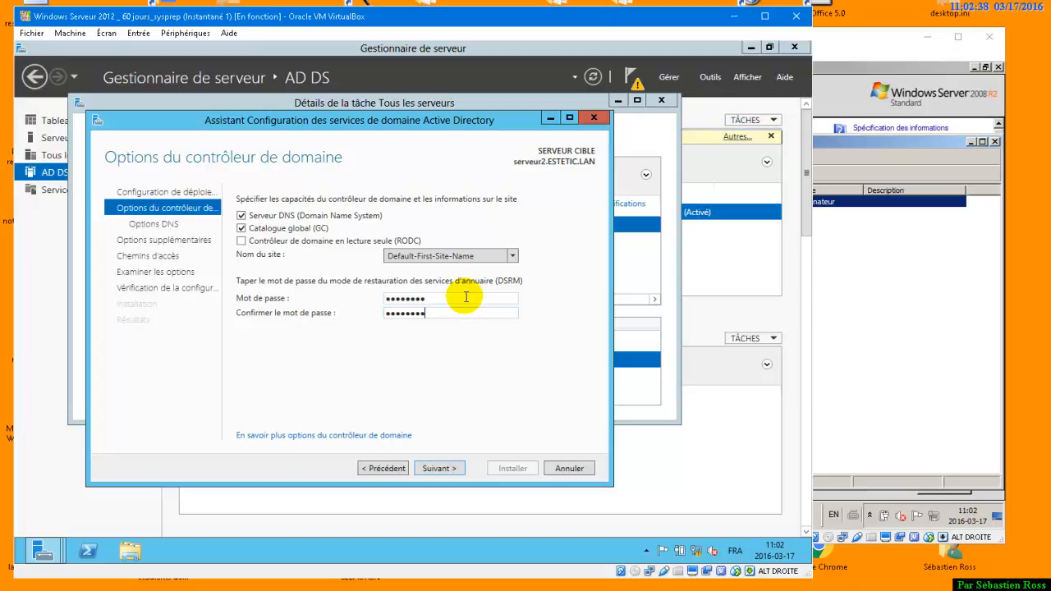
left_click(436, 469)
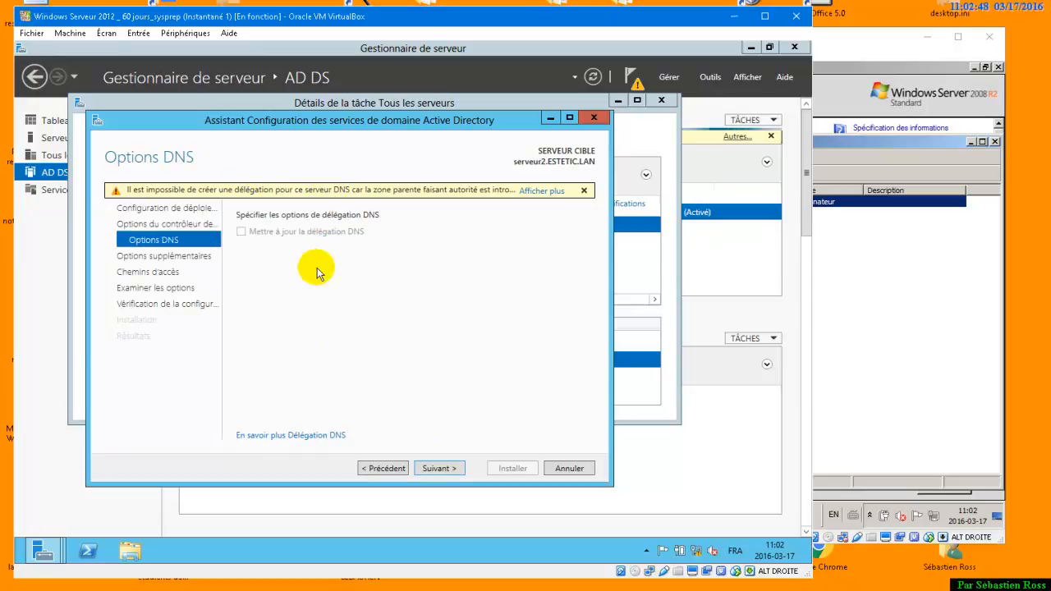
Step: Accept the DNS options, replication from any domain controller, and the default database, log and SYSVOL folders
left_click(451, 474)
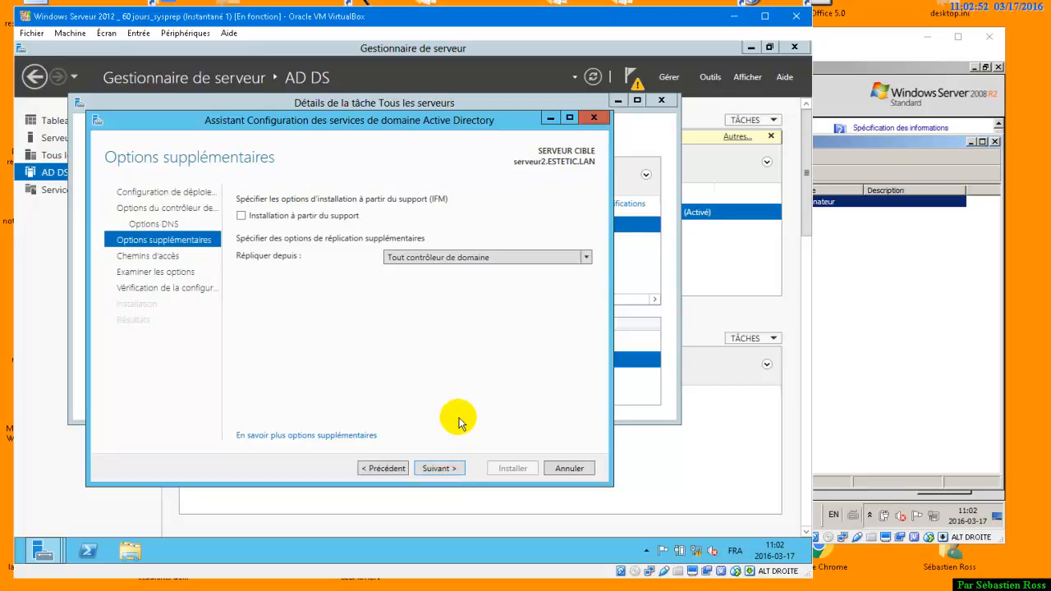
left_click(482, 260)
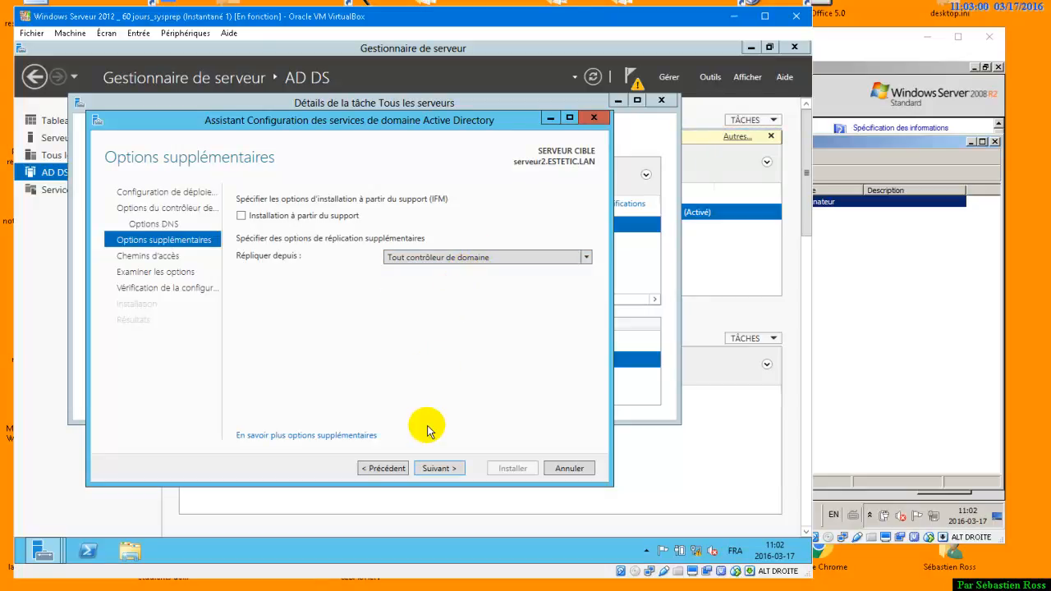
left_click(934, 321)
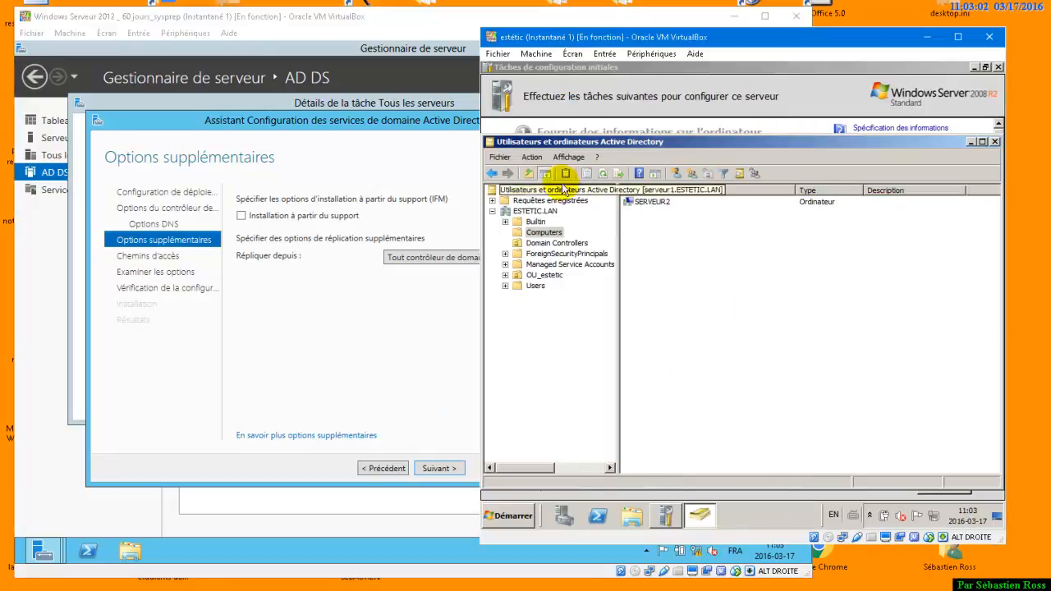
left_click(371, 303)
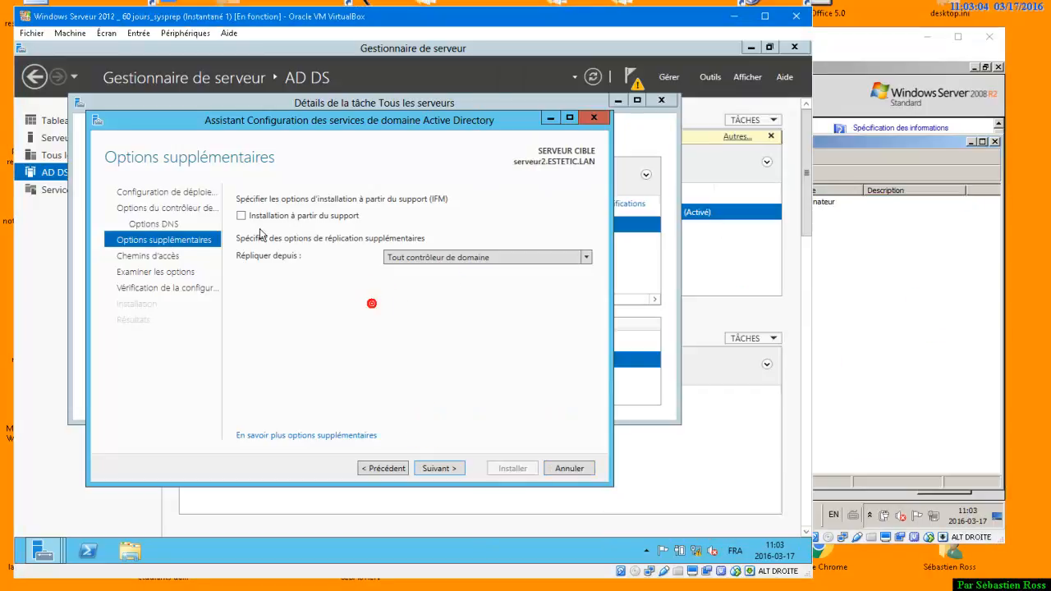
left_click(443, 467)
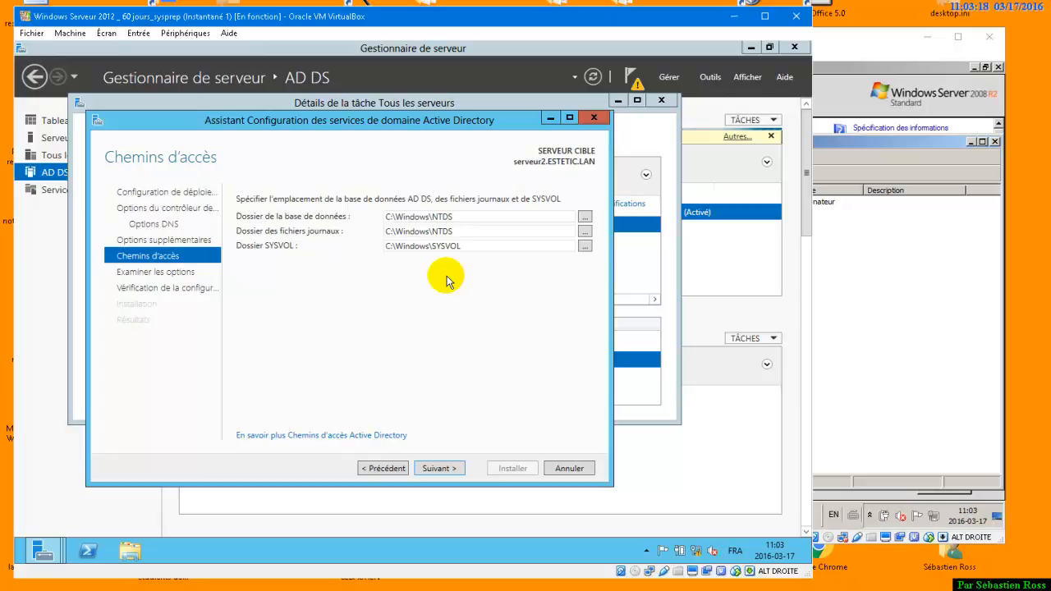
left_click(448, 472)
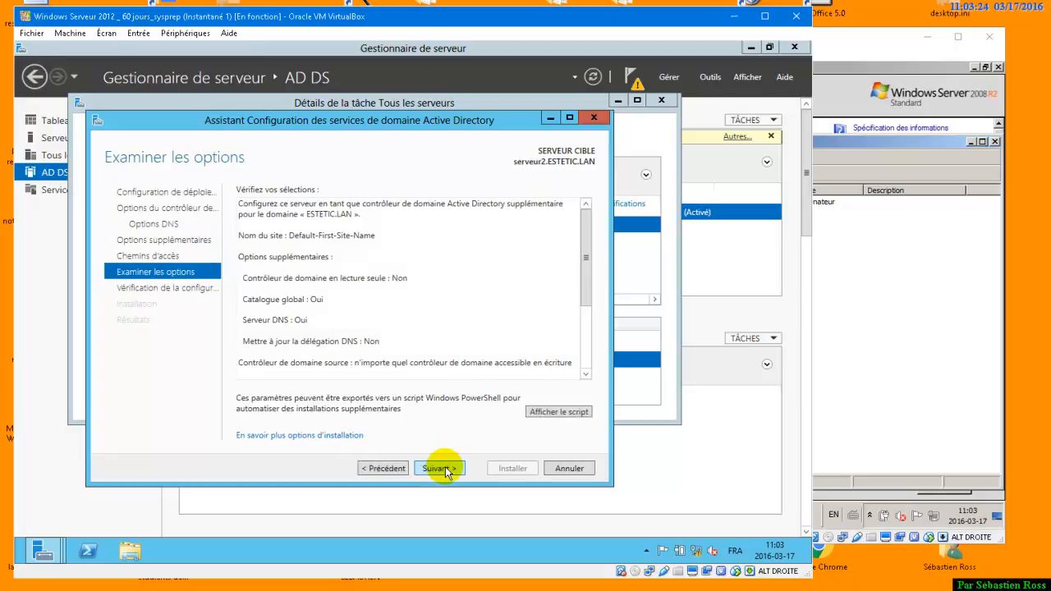
Step: Display the wizard's PowerShell deployment script and start saving a copy of it to the desktop
left_click(558, 412)
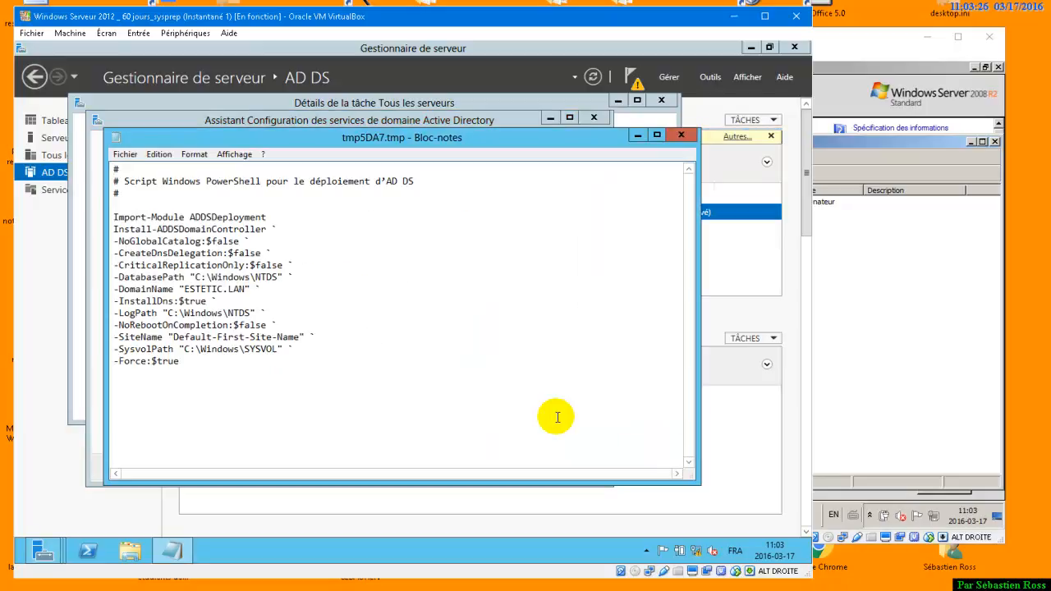
left_click_drag(192, 369, 78, 160)
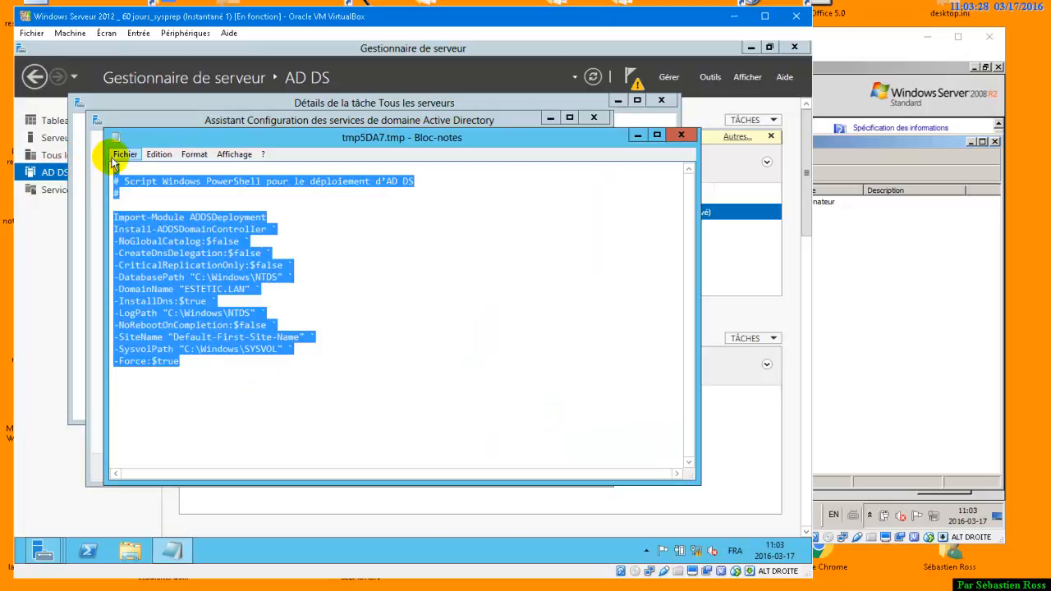
left_click(123, 154)
left_click(150, 215)
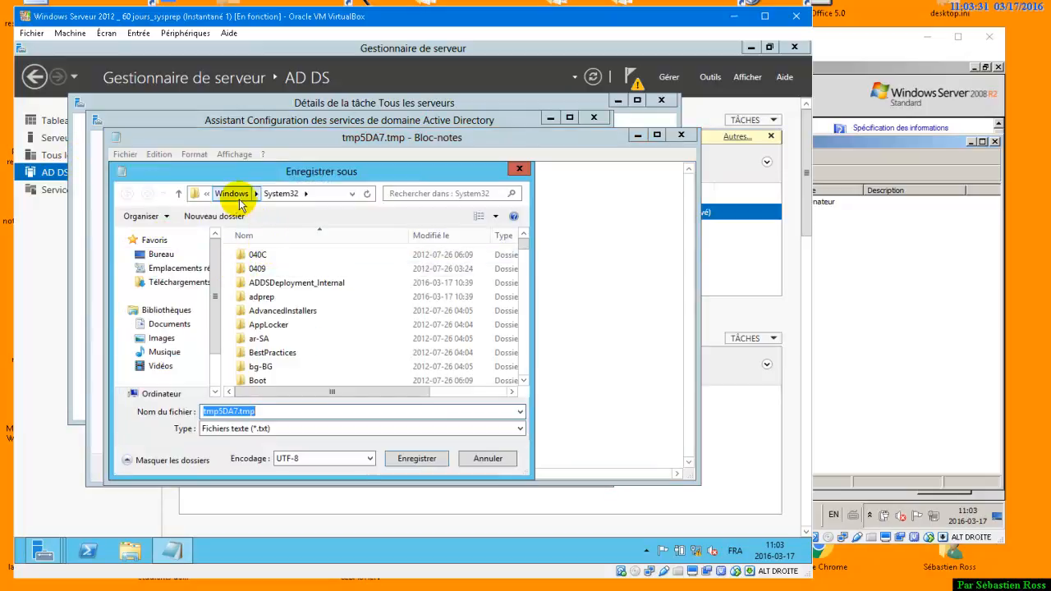
left_click(161, 254)
Step: Save the script as "Jonction domaine ESTETIC.LAN.PS1" with file type Tous les fichiers, and close it
double_click(252, 414)
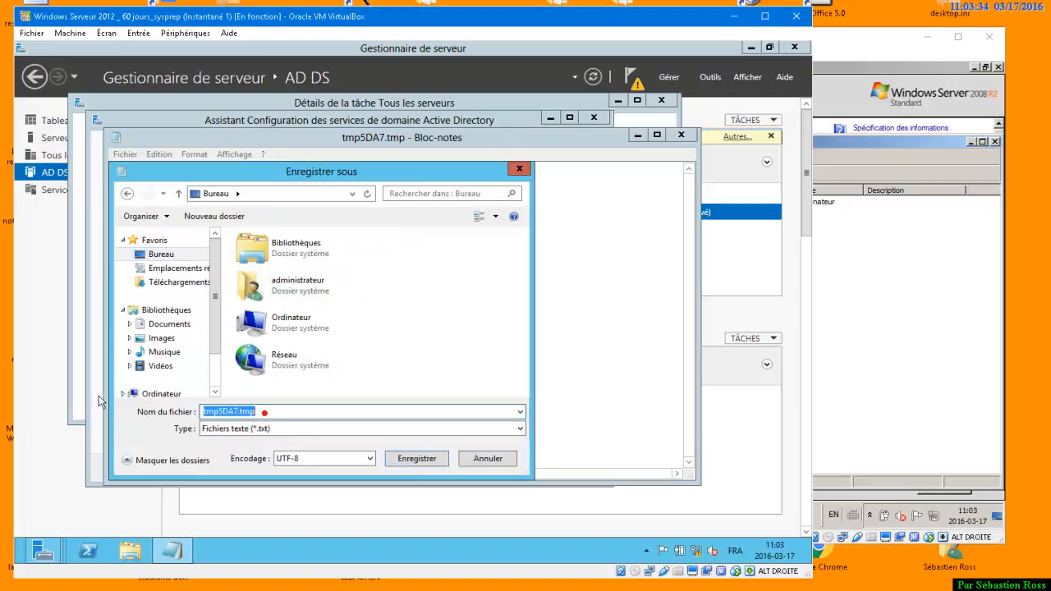
type("Jo")
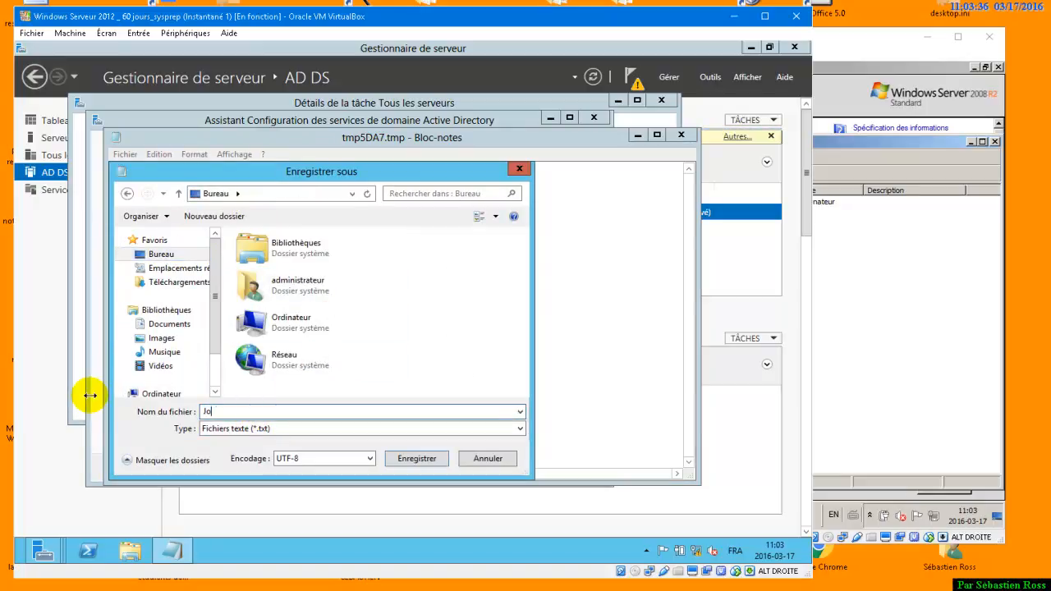
type("nction domaine ES")
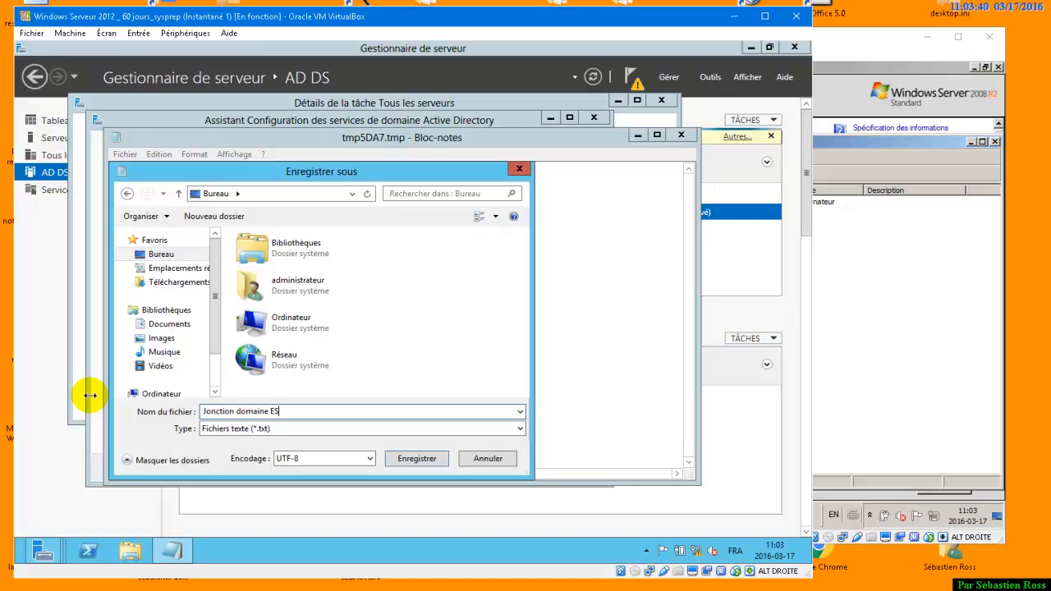
type("TETIC°LAN")
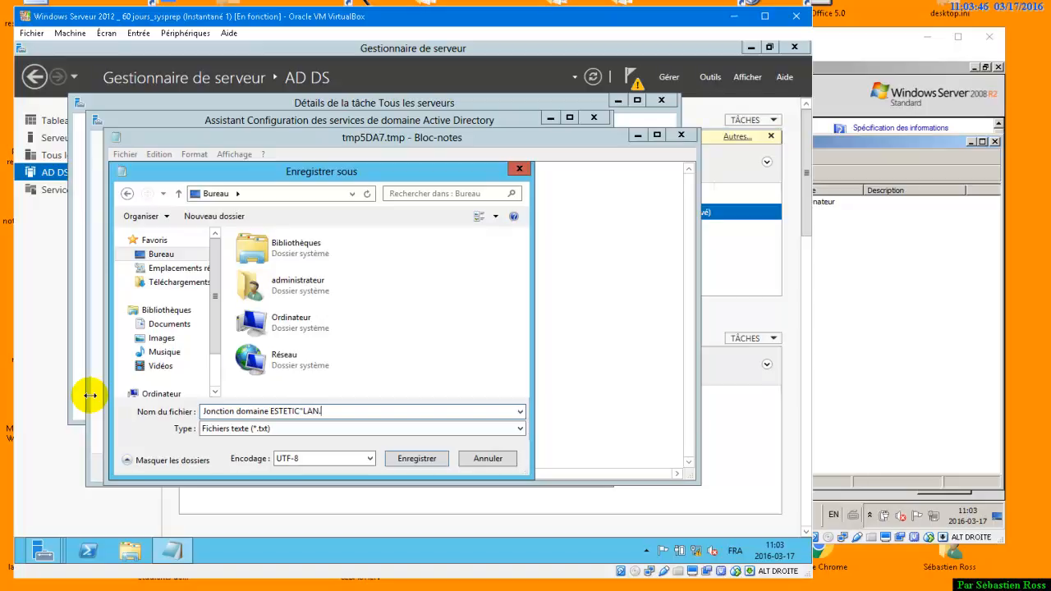
left_click(204, 428)
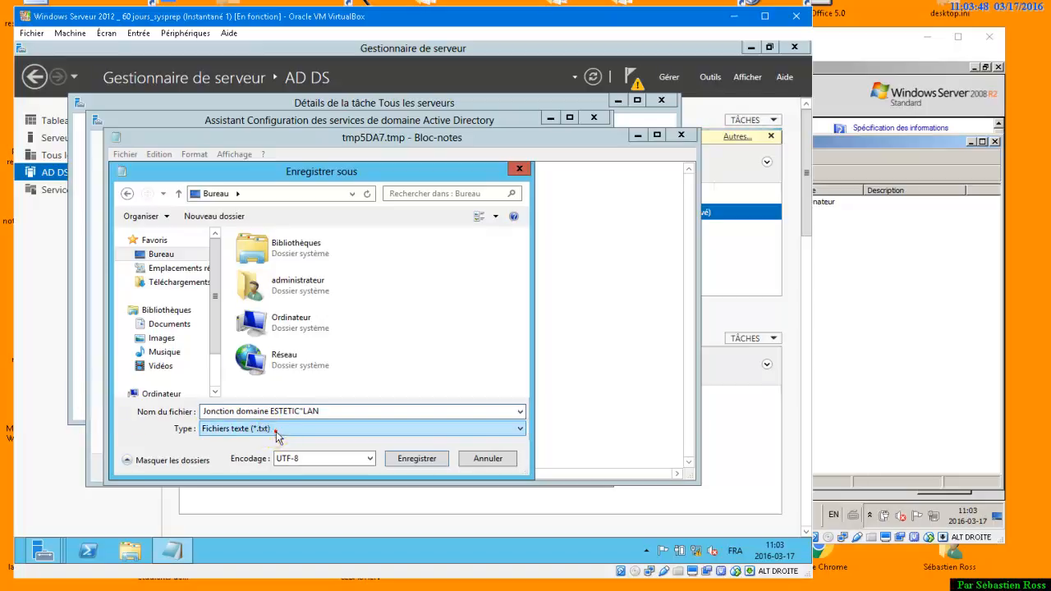
left_click(257, 453)
left_click(340, 410)
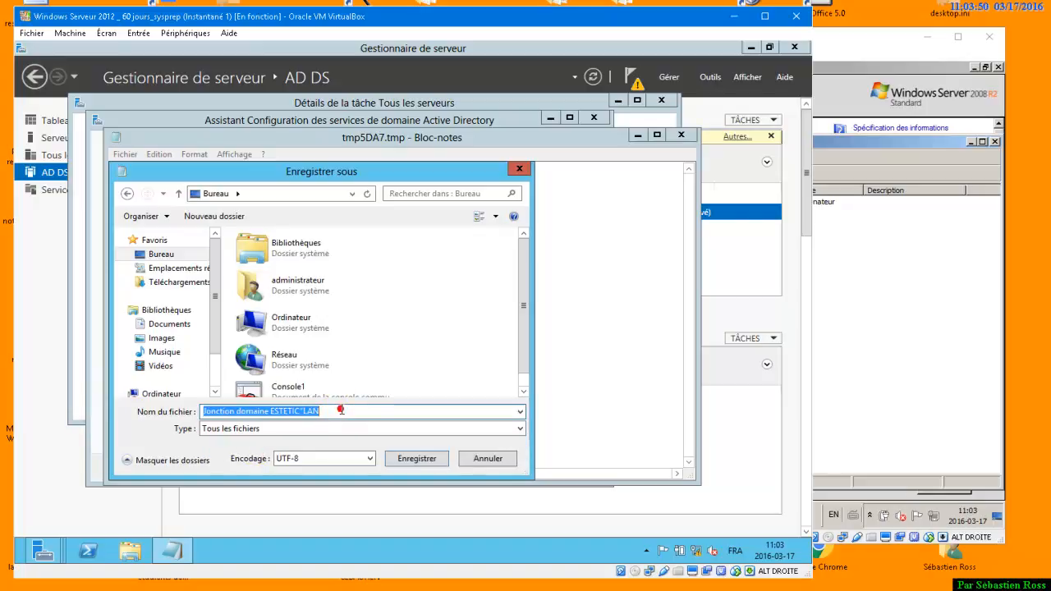
left_click(340, 413)
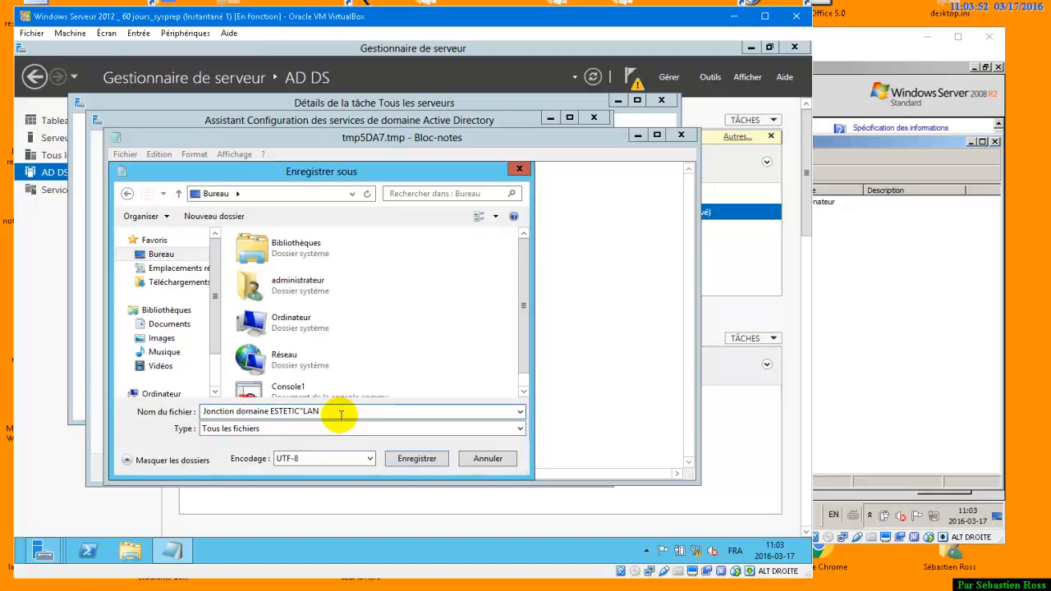
type(".PS1")
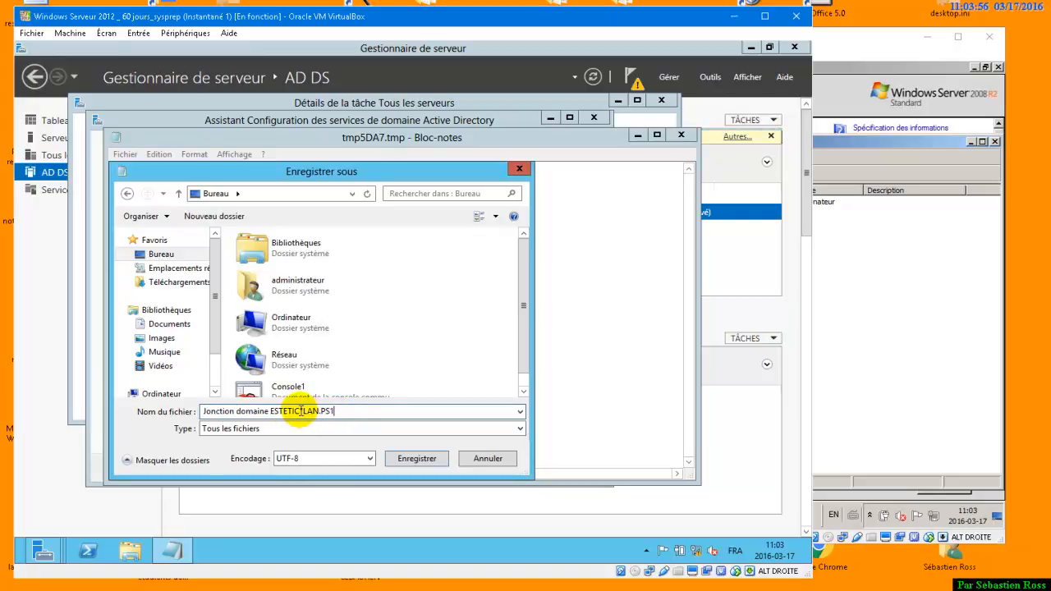
left_click(301, 410)
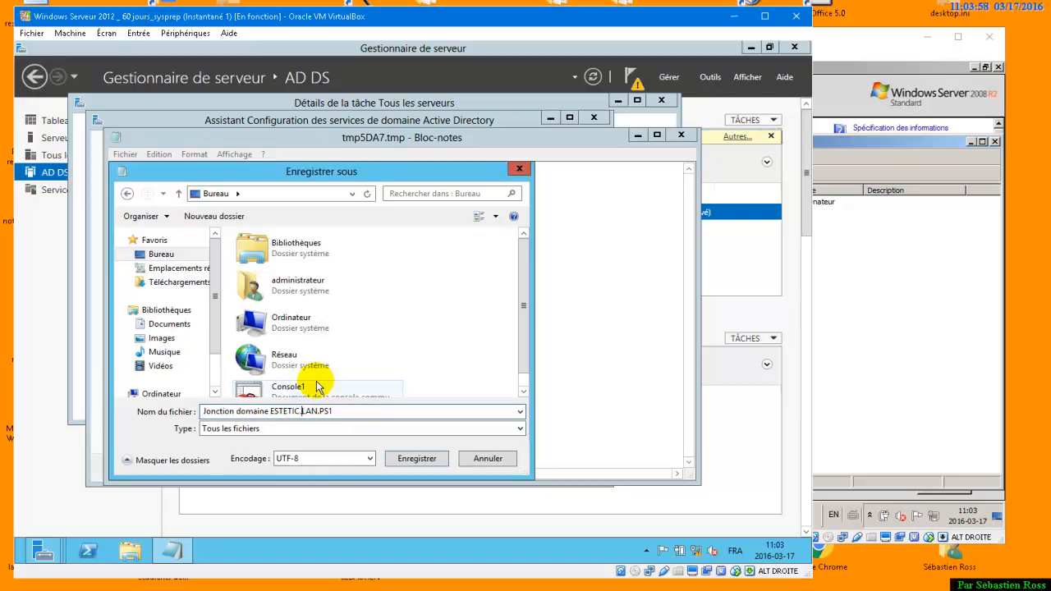
left_click(428, 458)
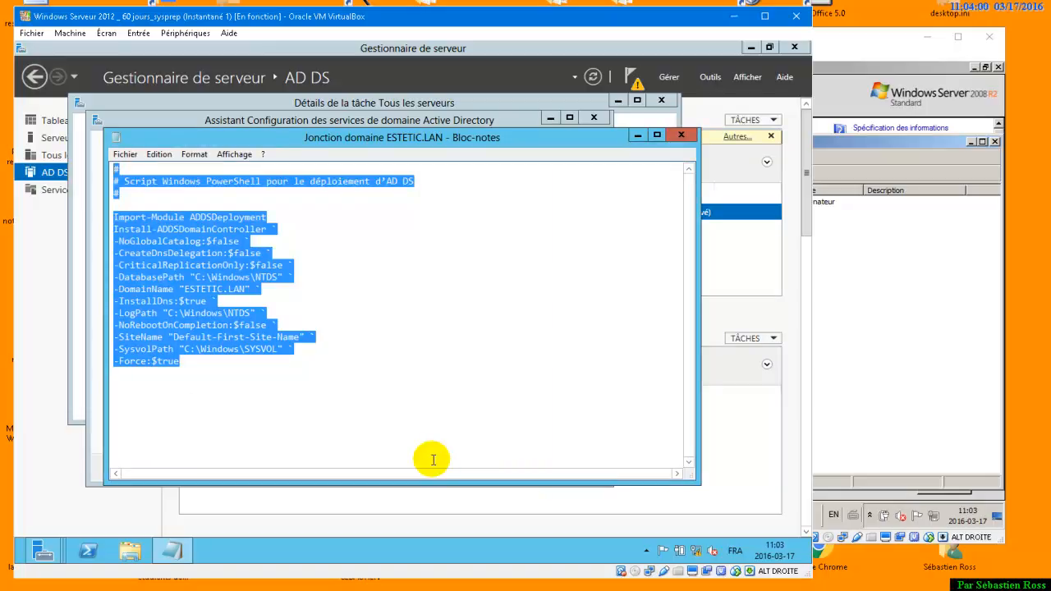
left_click(681, 136)
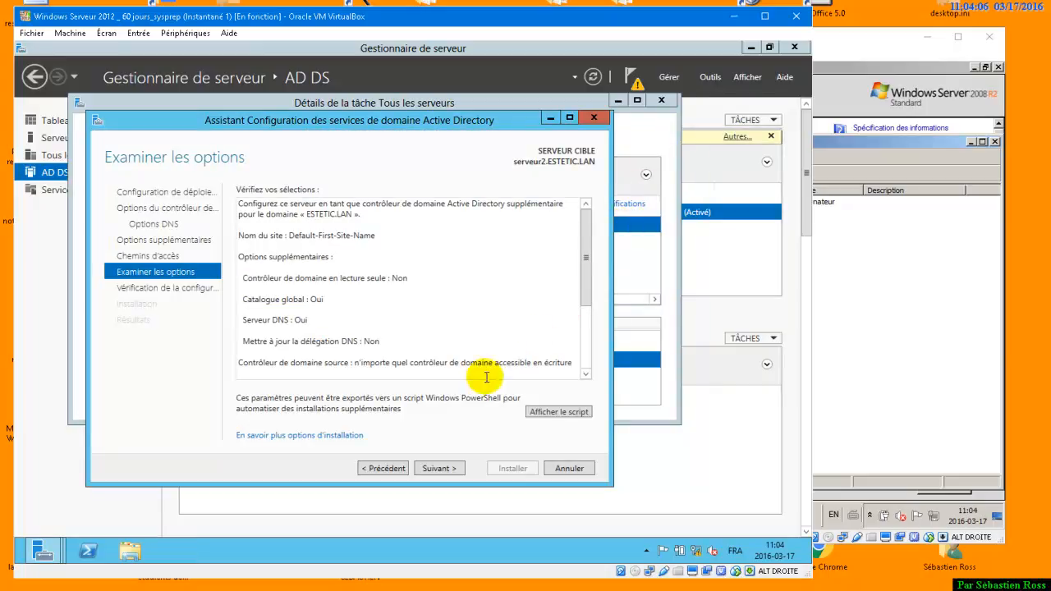
Step: Cancel the AD DS configuration wizard and clear the task details and Server Manager windows from the desktop
left_click(570, 468)
left_click(420, 339)
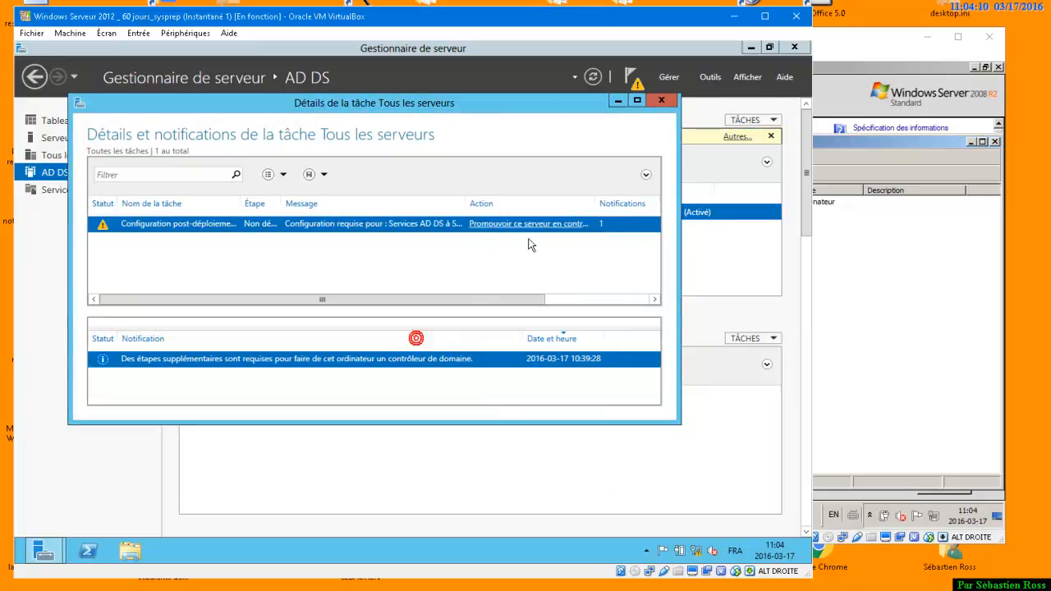
left_click(661, 100)
left_click(748, 49)
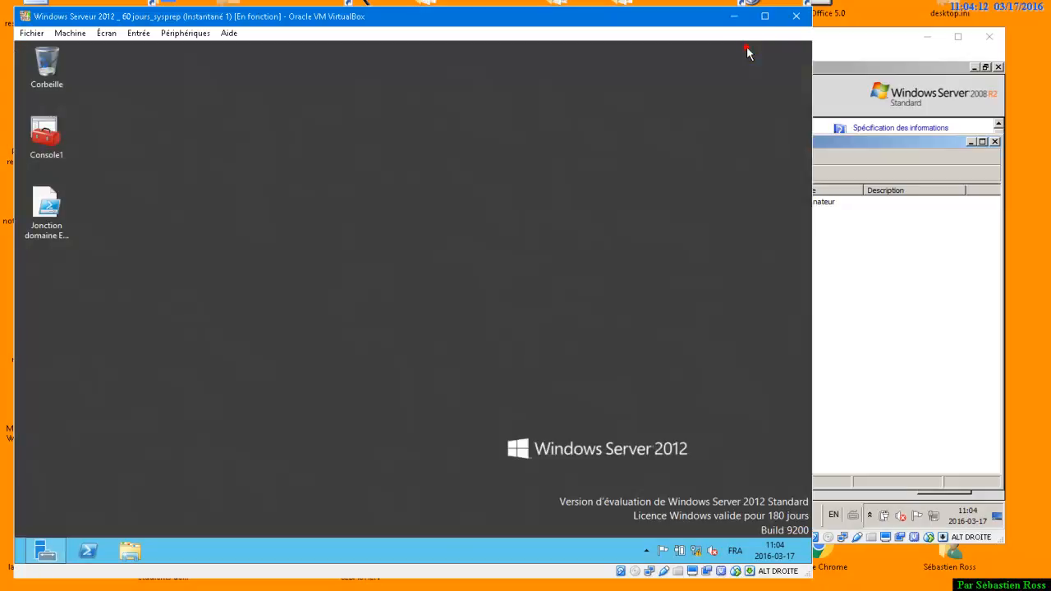
Step: Open the saved Jonction domaine ESTETIC.LAN script for editing to review its contents, and close it
left_click(47, 207)
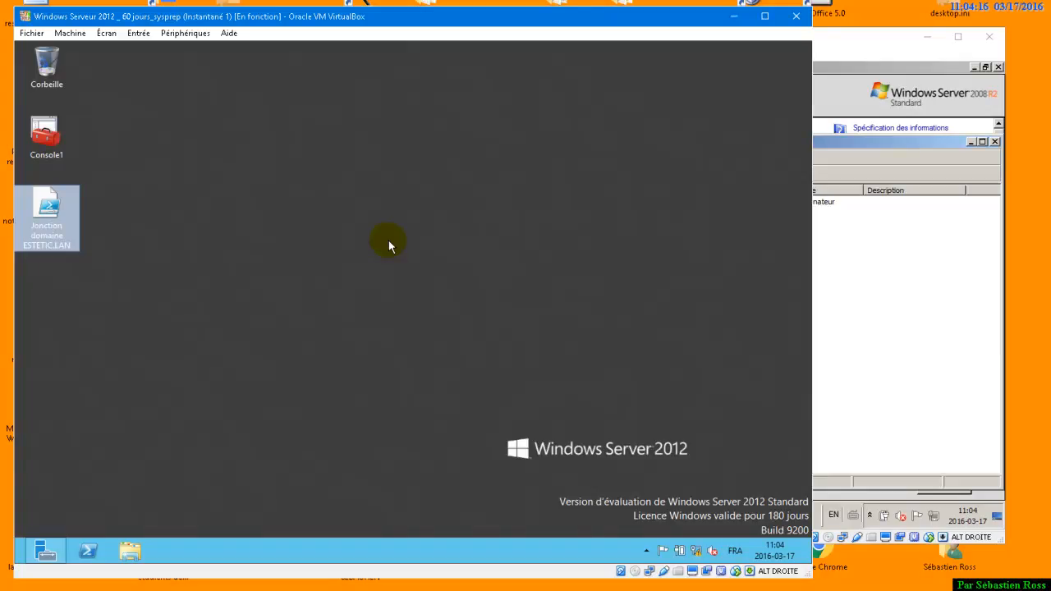
right_click(56, 210)
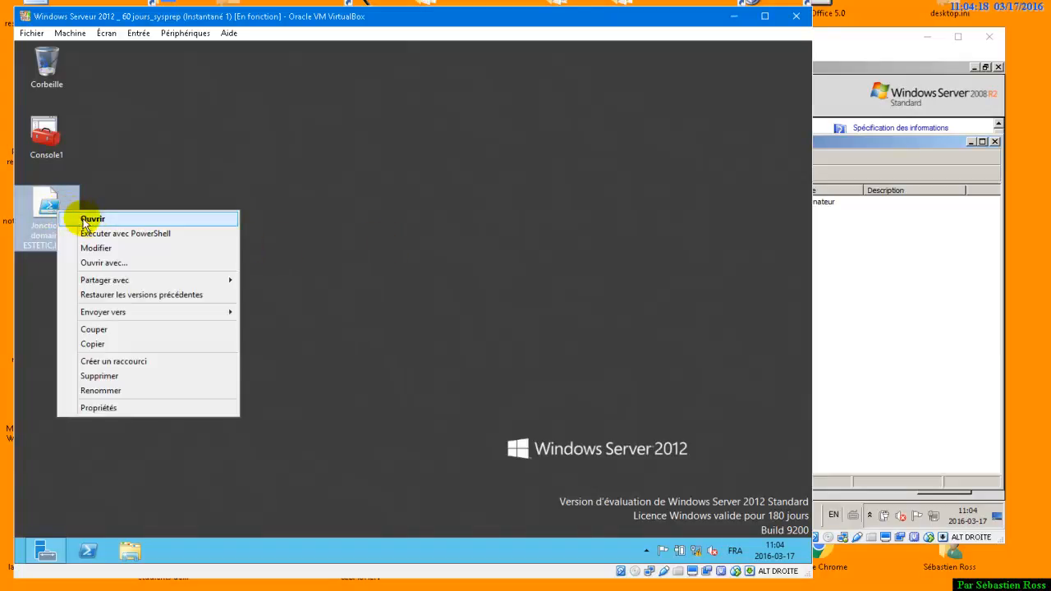
left_click(95, 247)
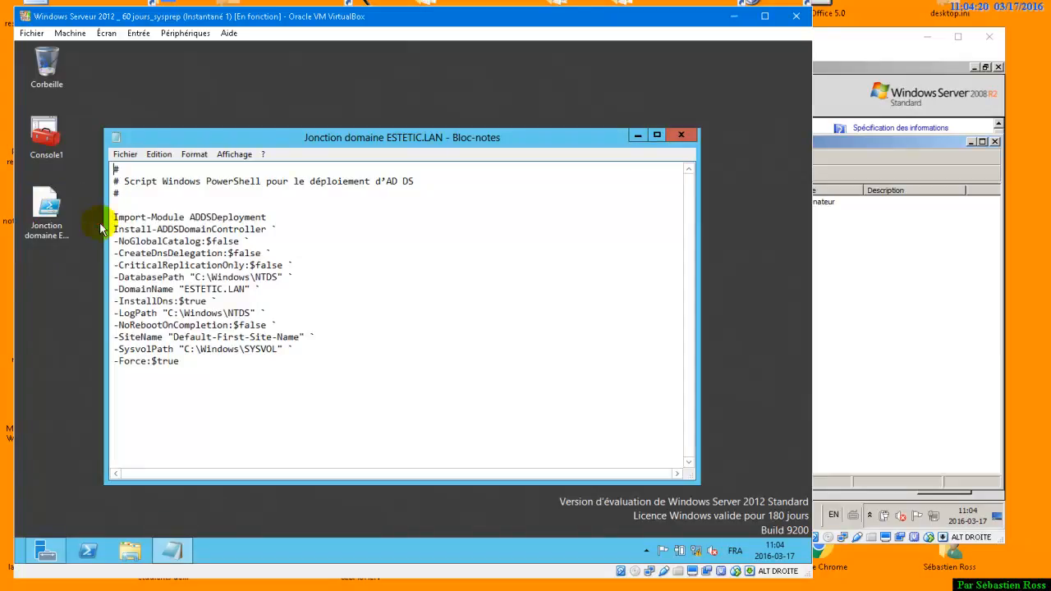
left_click(685, 130)
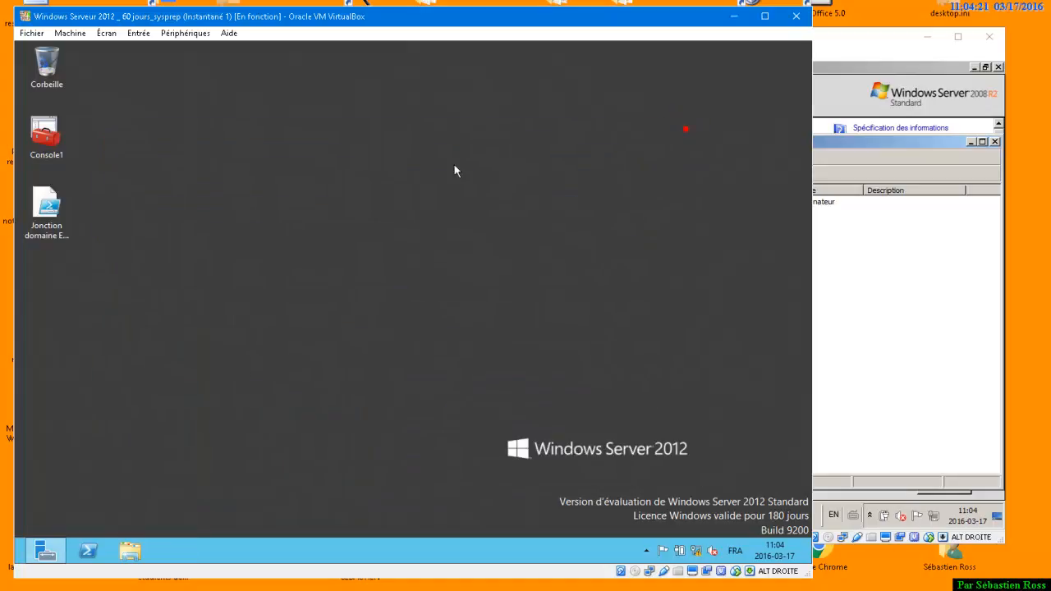
Step: Run the Jonction domaine ESTETIC.LAN script with PowerShell and move its window higher on the desktop
right_click(52, 205)
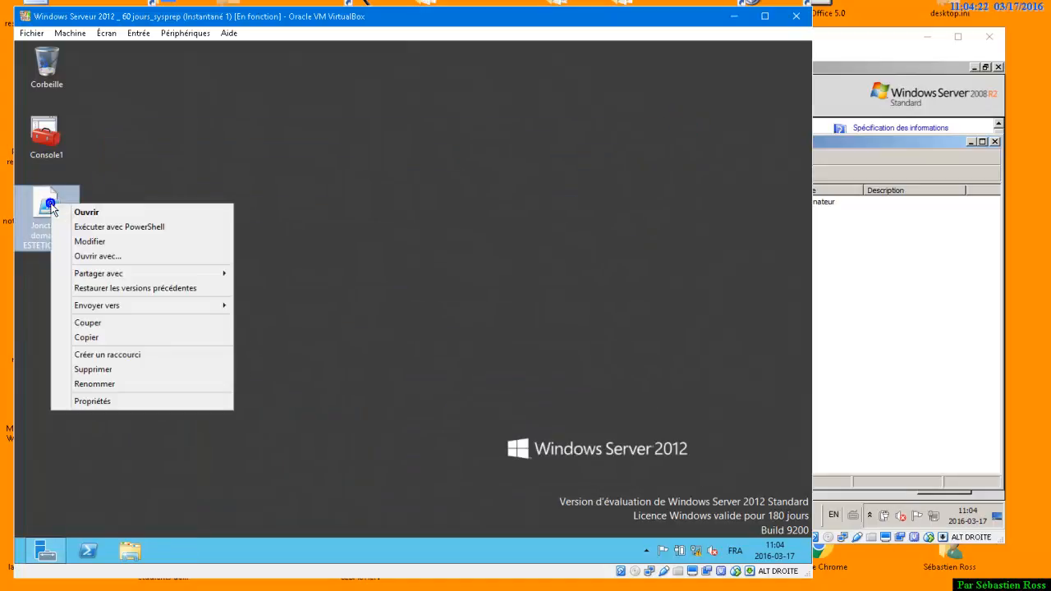
left_click(104, 227)
left_click_drag(465, 129, 459, 89)
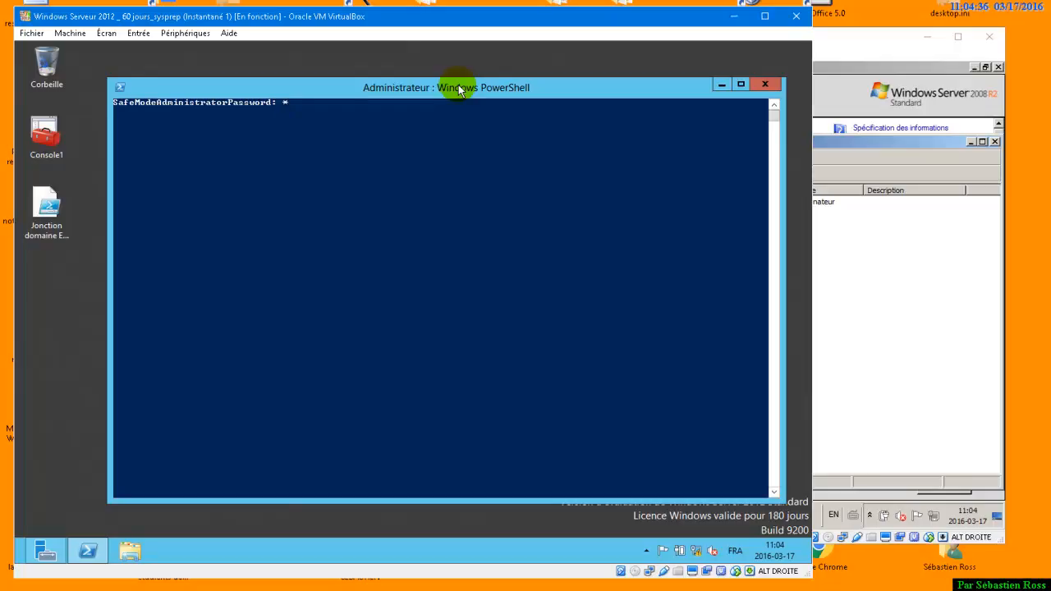
Step: Try to enter and confirm the SafeModeAdministratorPassword requested by the script
type("*")
key("Return")
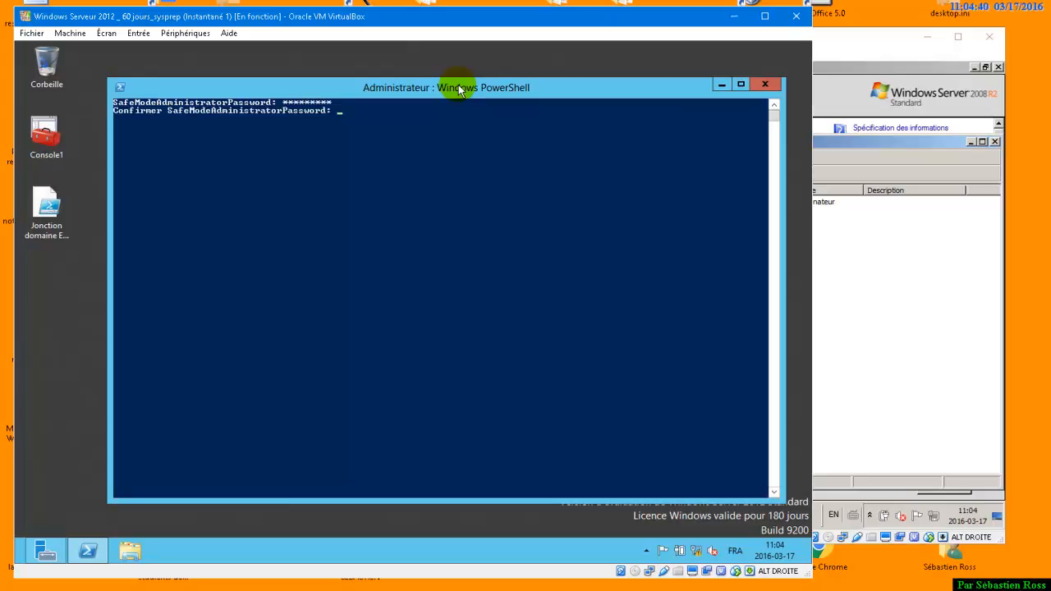
type("********")
key("Return")
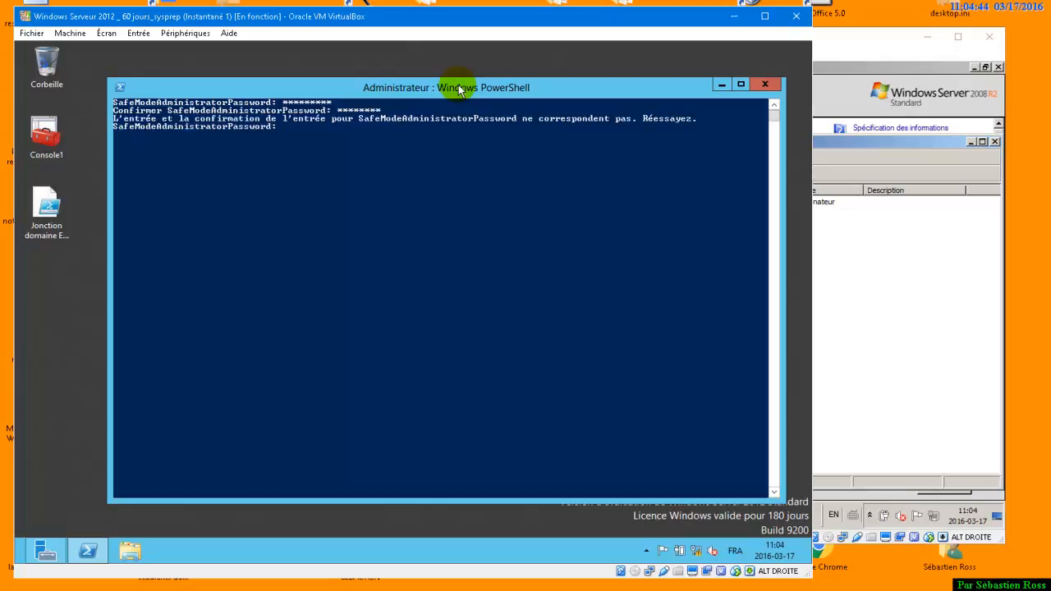
Step: Enter the SafeModeAdministratorPassword again and confirm it to carry out the domain controller promotion
type("**")
key("Return")
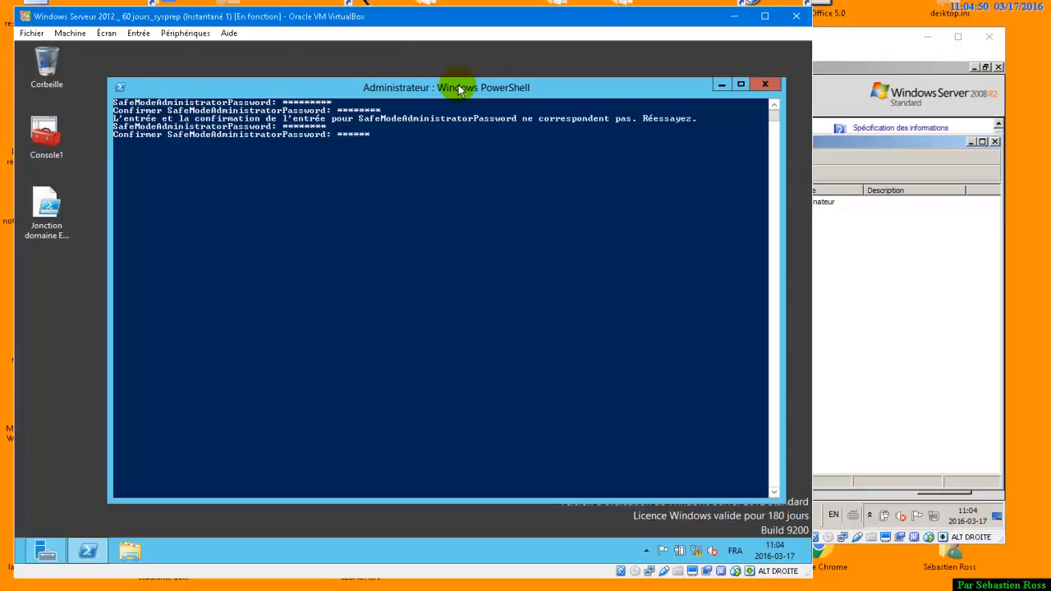
type("**")
key("Return")
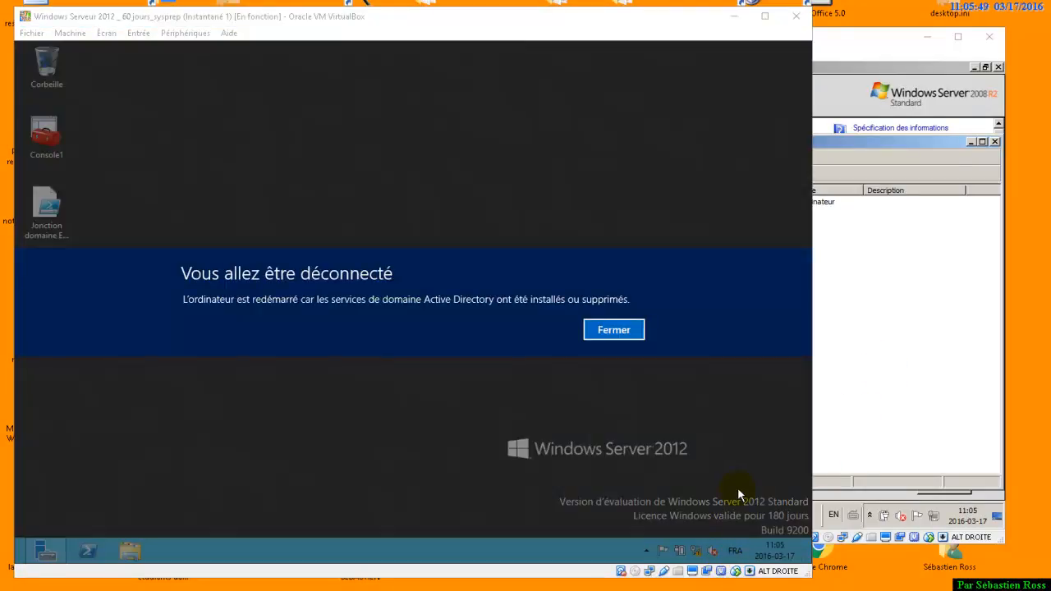
Step: Dismiss the sign-out notice and close Server Manager so the server can restart
left_click(625, 330)
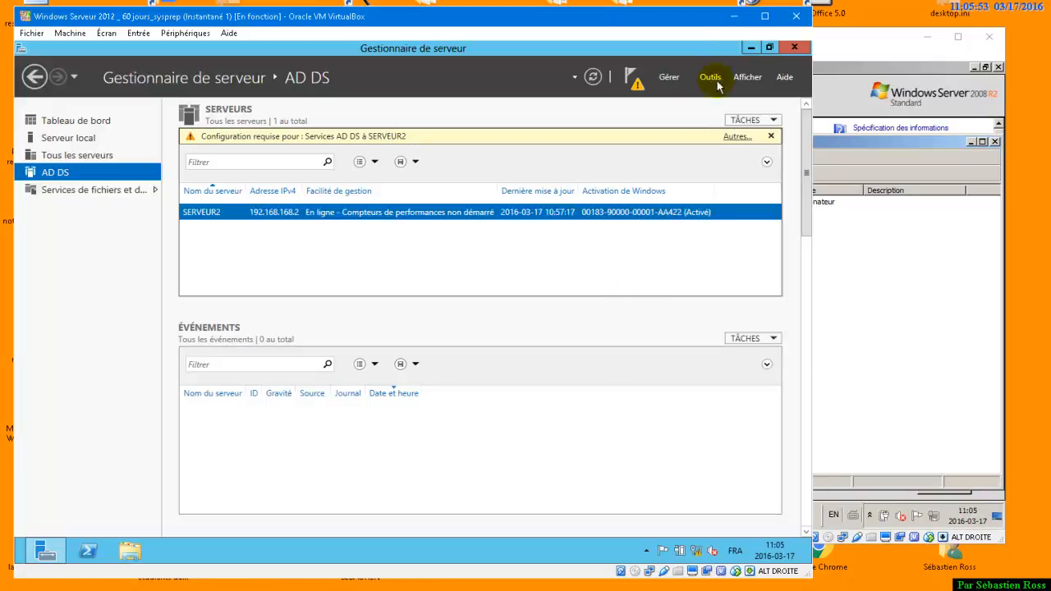
left_click(794, 47)
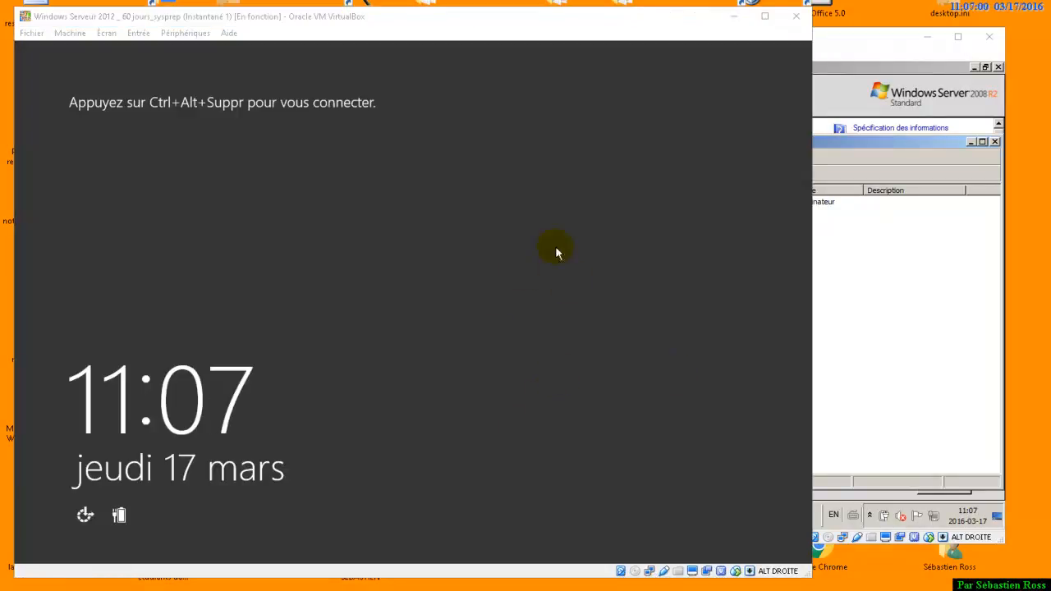
Step: On the estétic machine, refresh the Computers container of ESTETIC.LAN and check the Domain Controllers unit for SERVEUR2
left_click(879, 316)
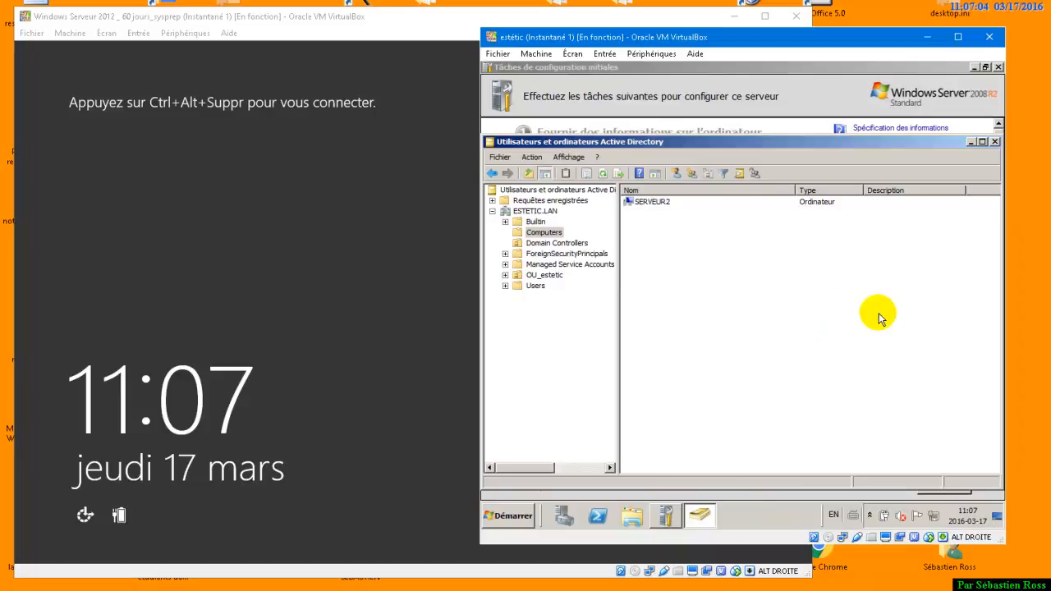
left_click(755, 294)
key("F5")
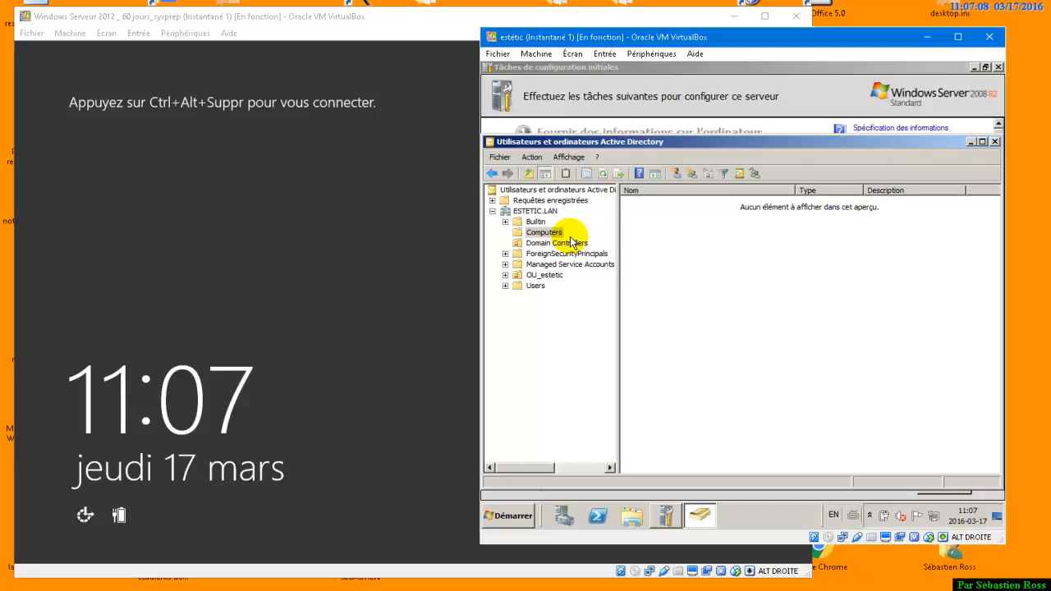
left_click(544, 233)
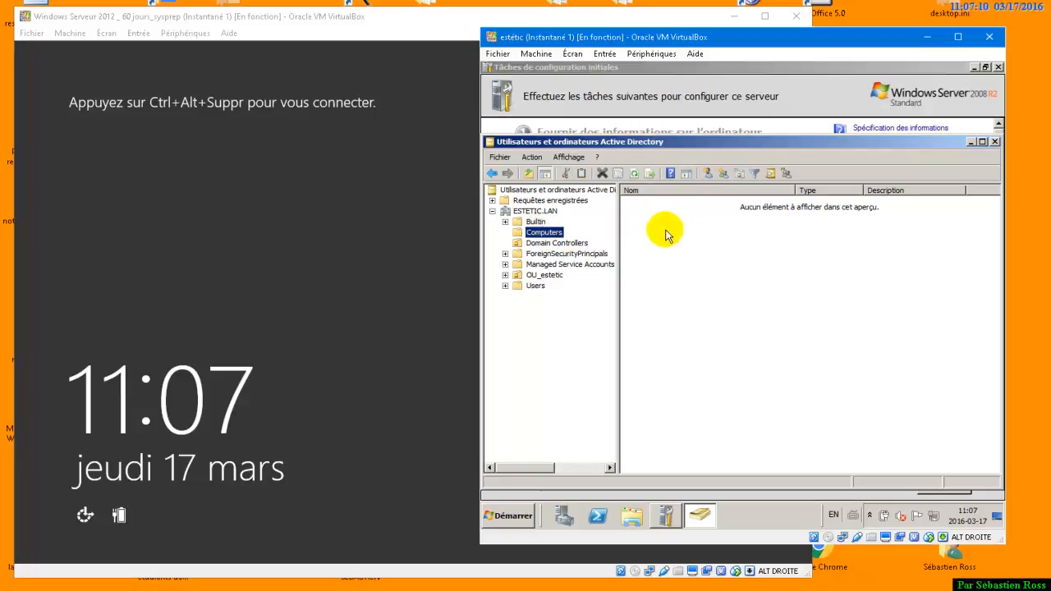
left_click(554, 243)
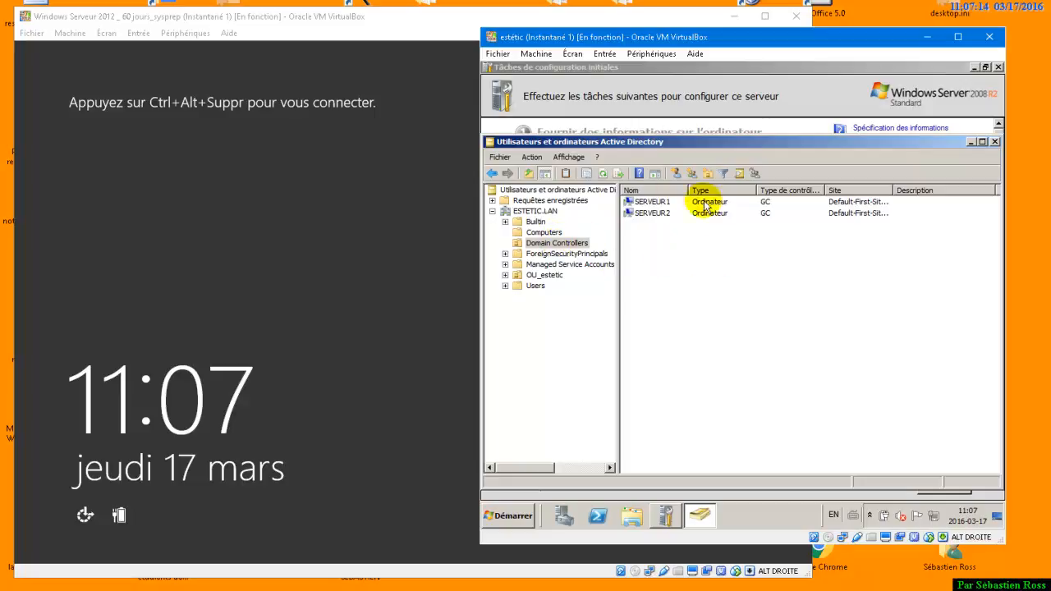
Step: Switch back to the Windows Server 2012 machine and sign in as the ESTETIC domain administrator with the account password
left_click(325, 250)
key("alt+Delete")
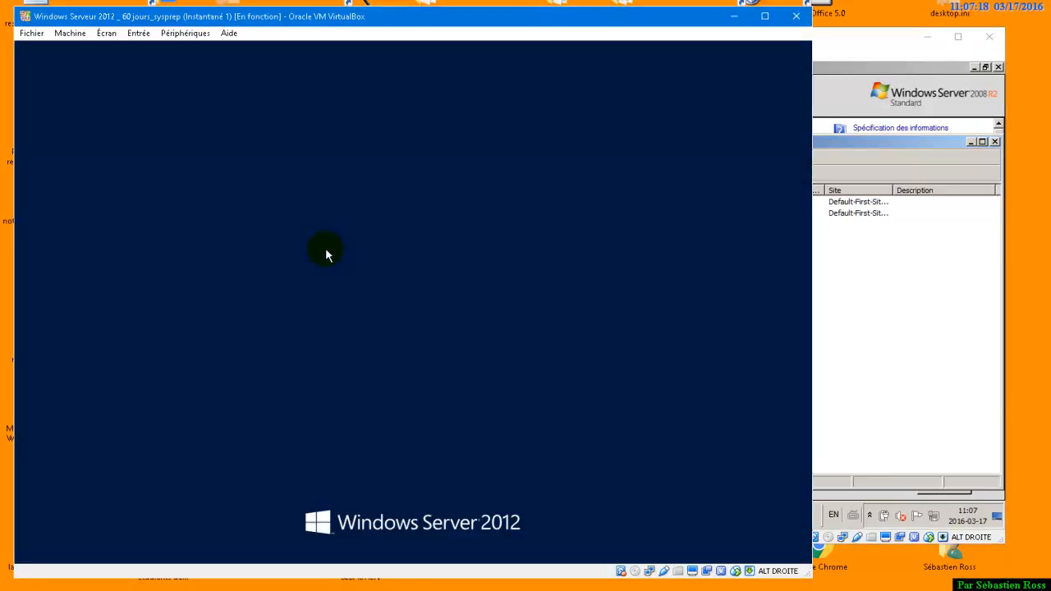
type("•••••••")
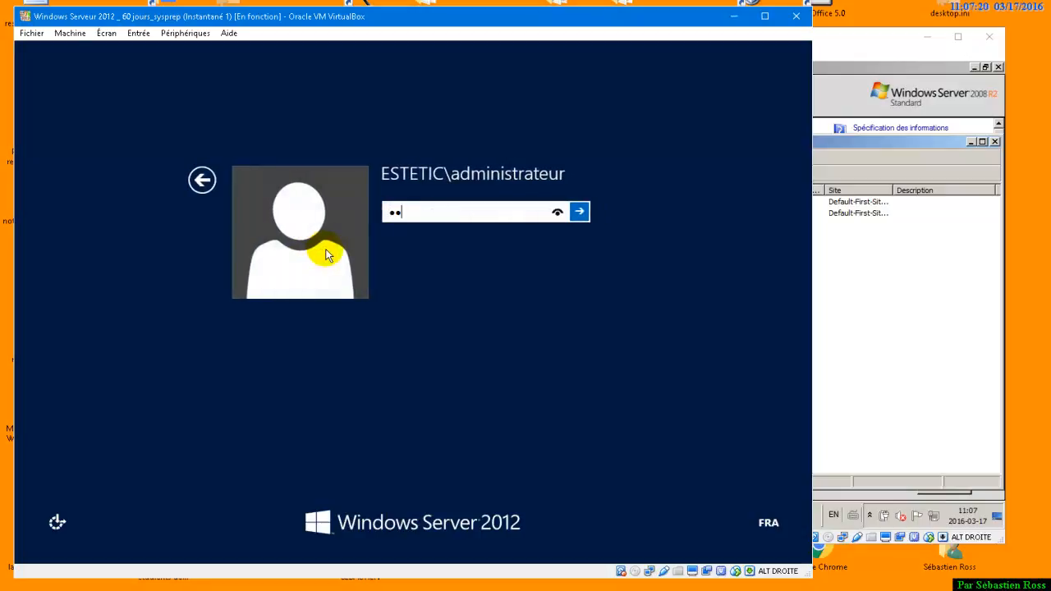
type("•")
key("Return")
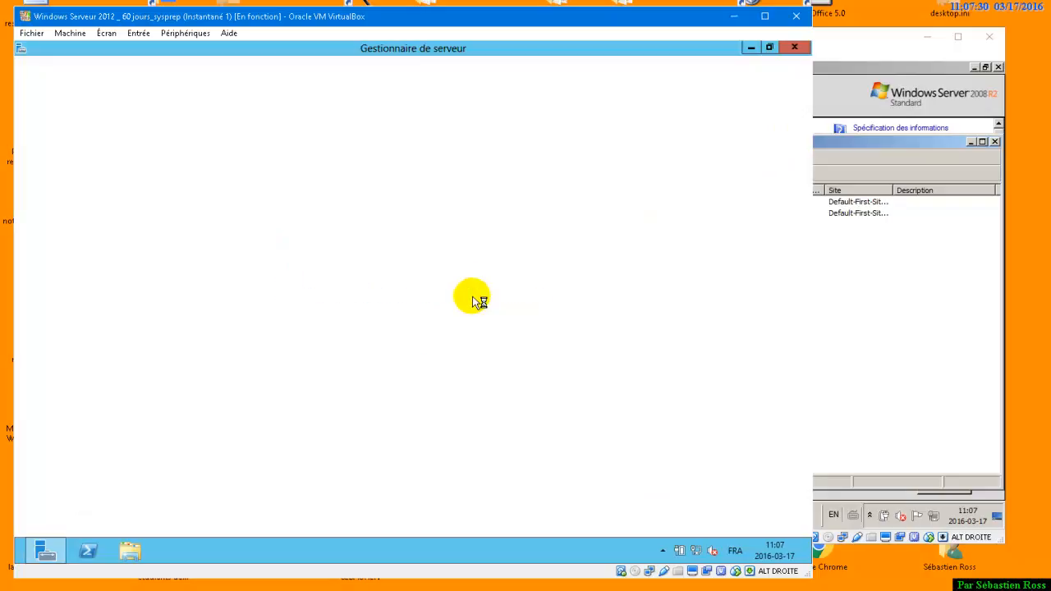
Step: Minimize Server Manager, open Console1 from the desktop and add the DNS snap-in to the console
left_click(749, 49)
double_click(34, 142)
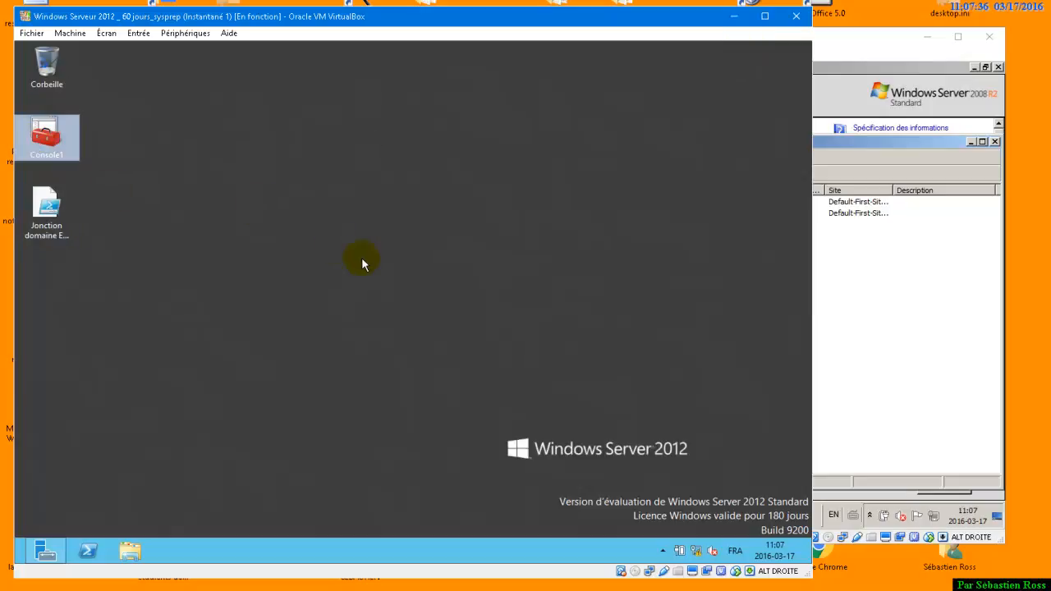
left_click(189, 117)
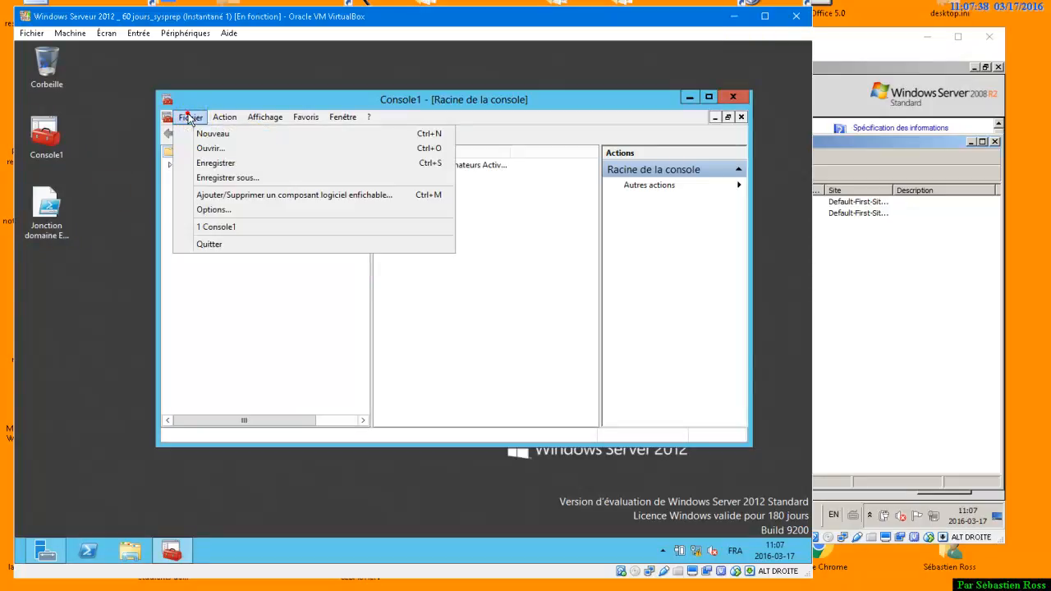
left_click(218, 195)
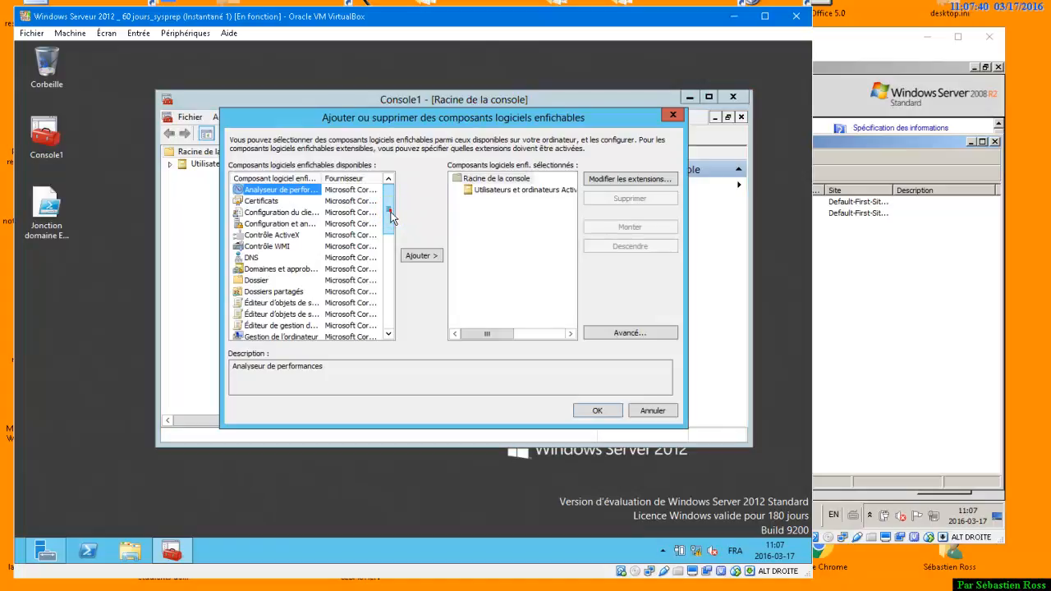
left_click(252, 258)
left_click(436, 255)
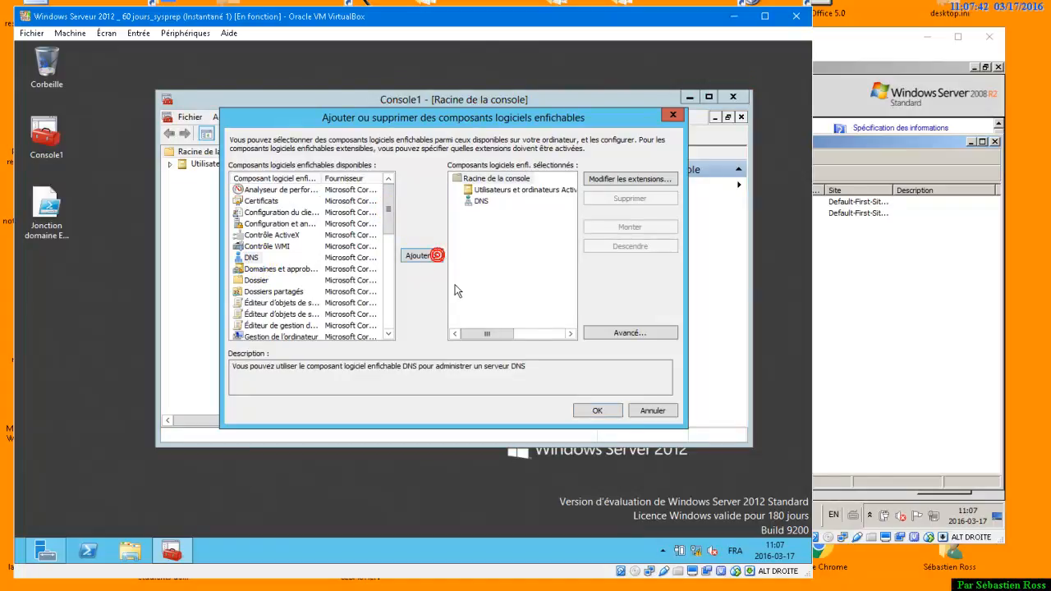
left_click(605, 411)
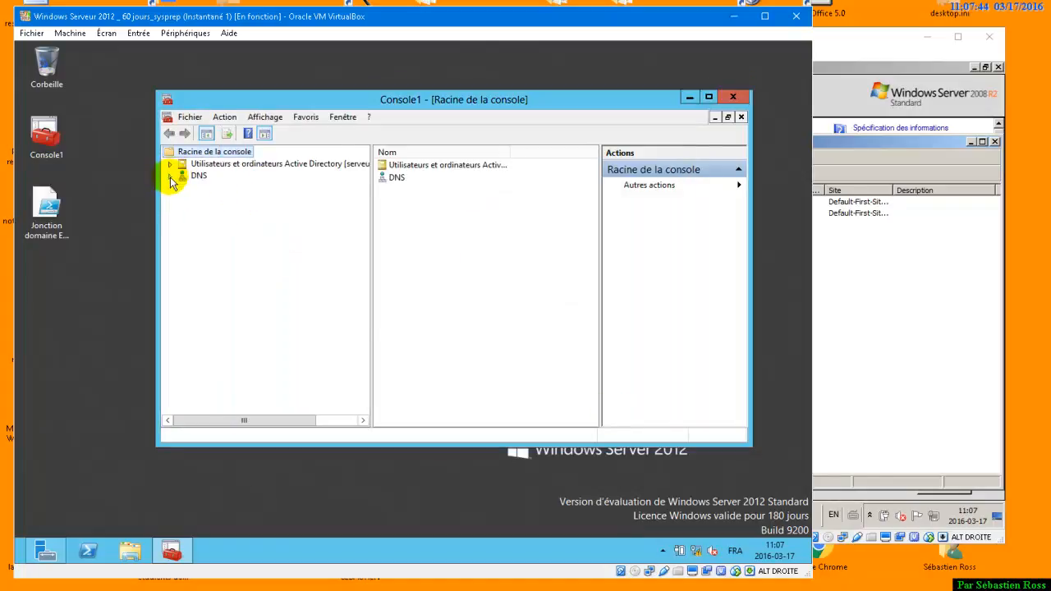
Step: Examine SERVEUR2's DNS forward lookup zones, including the ESTETIC.LAN records, and its reverse lookup zones
left_click(170, 176)
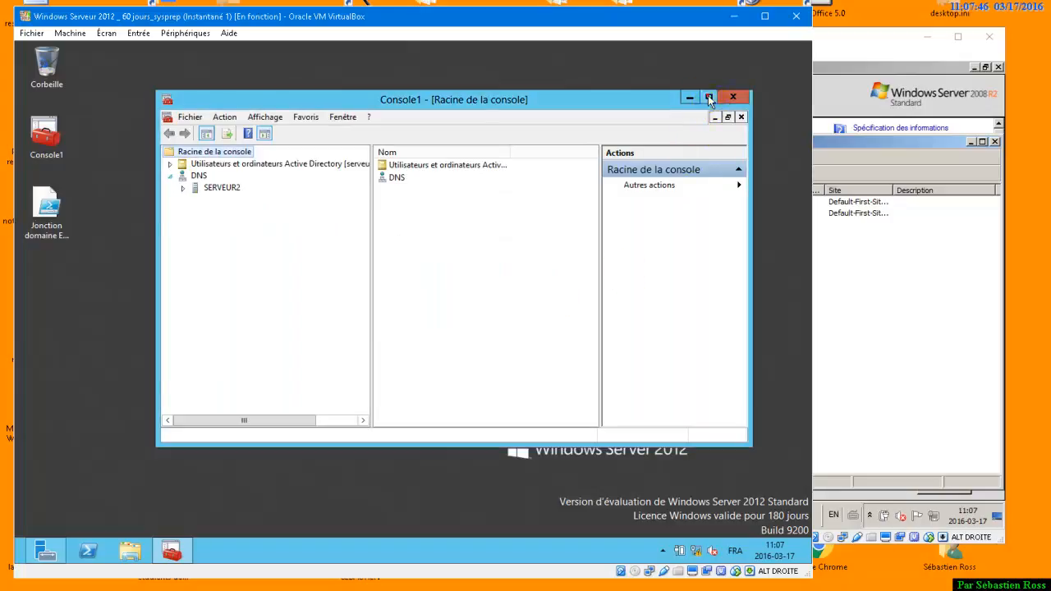
left_click(709, 97)
left_click(37, 133)
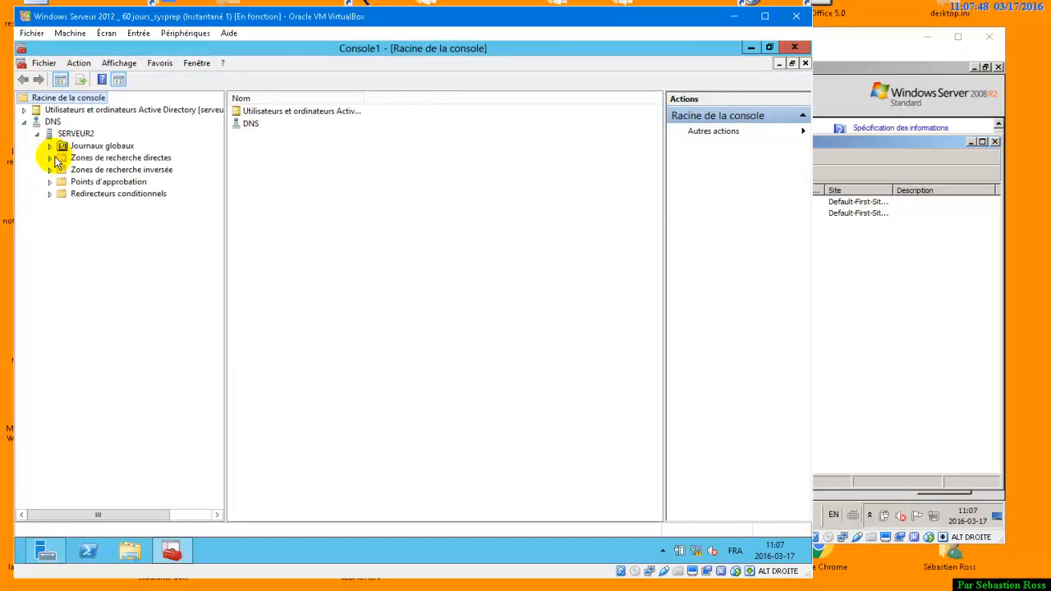
left_click(50, 158)
left_click(105, 159)
left_click(107, 169)
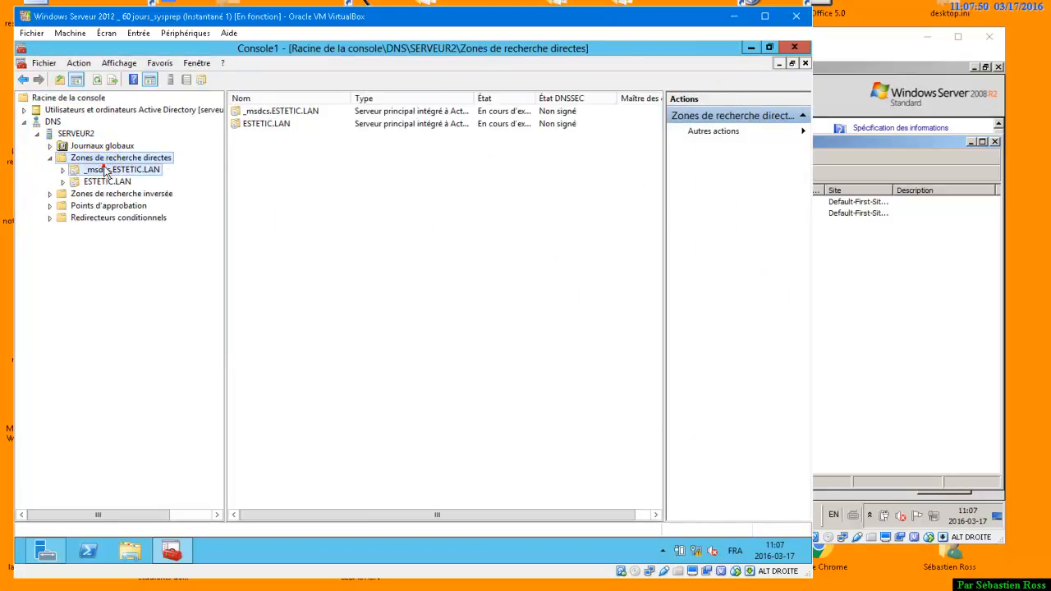
left_click(104, 181)
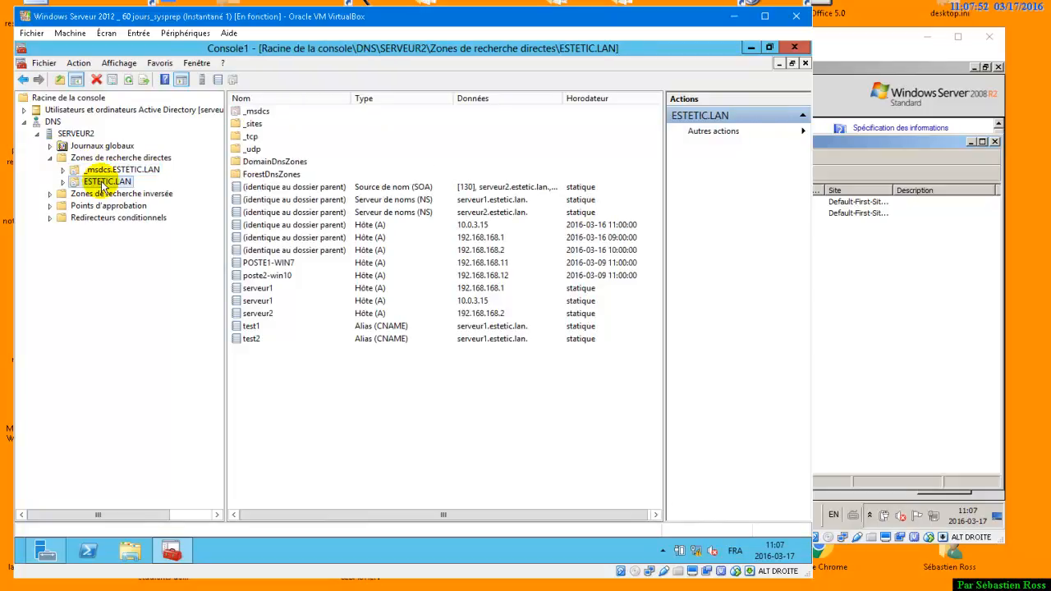
double_click(56, 195)
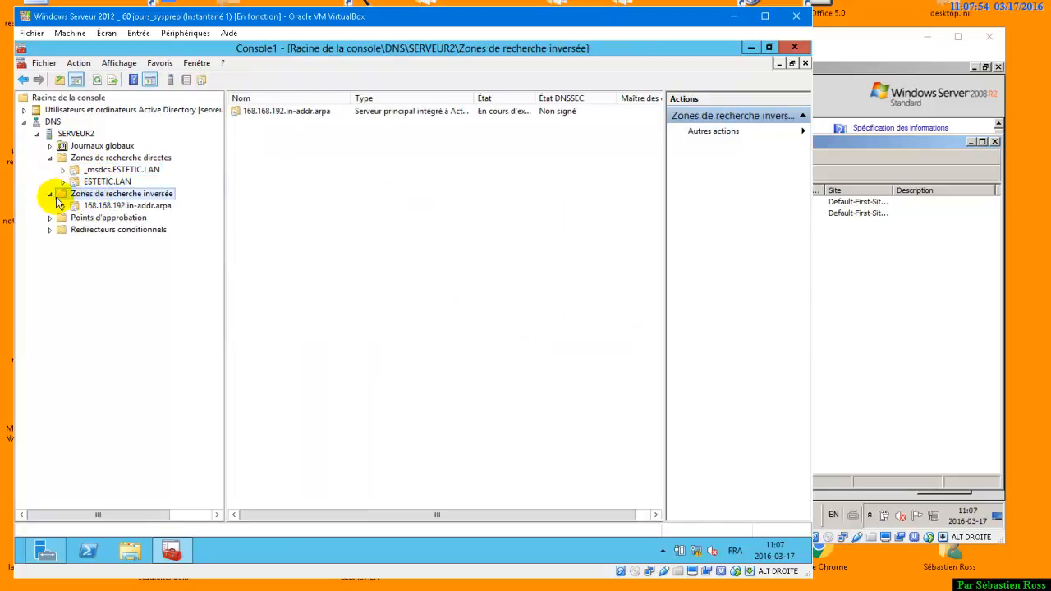
left_click(50, 157)
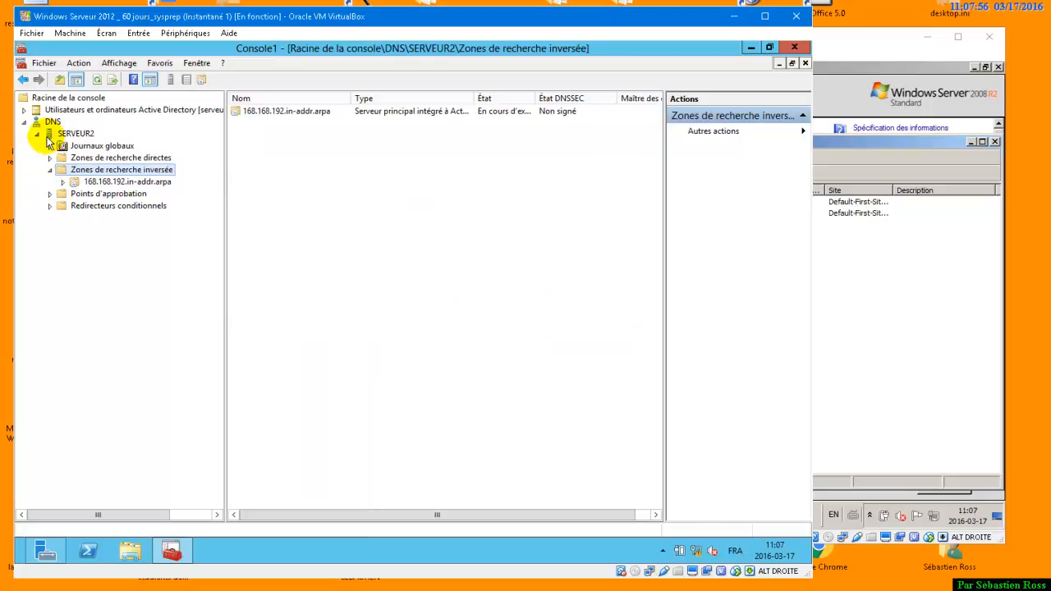
left_click(37, 133)
Step: Connect the DNS snap-in to the DNS server on the other computer, serveur1
right_click(49, 121)
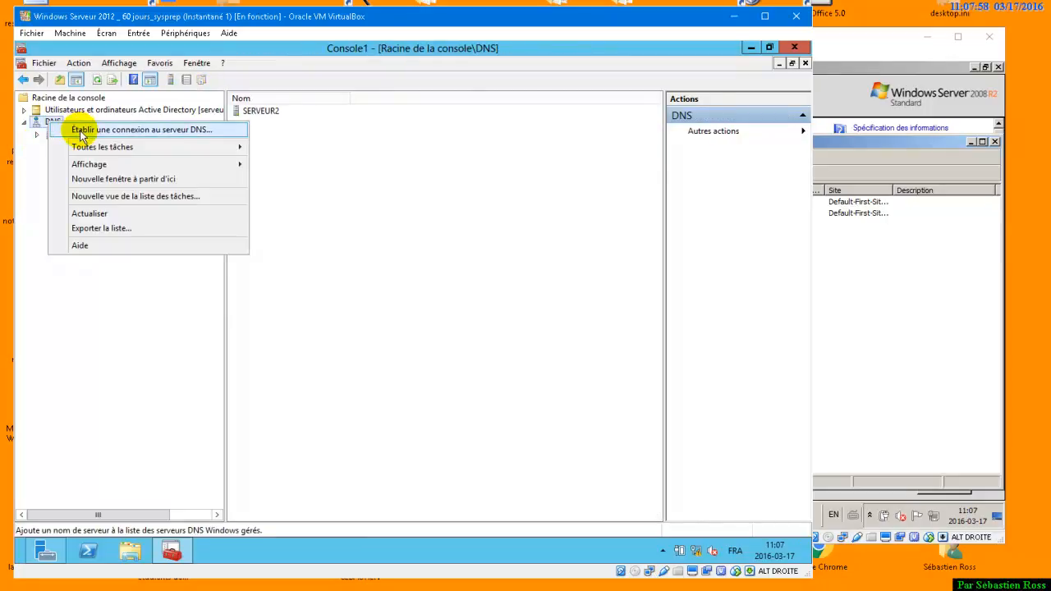
left_click(82, 132)
left_click(304, 277)
left_click(330, 293)
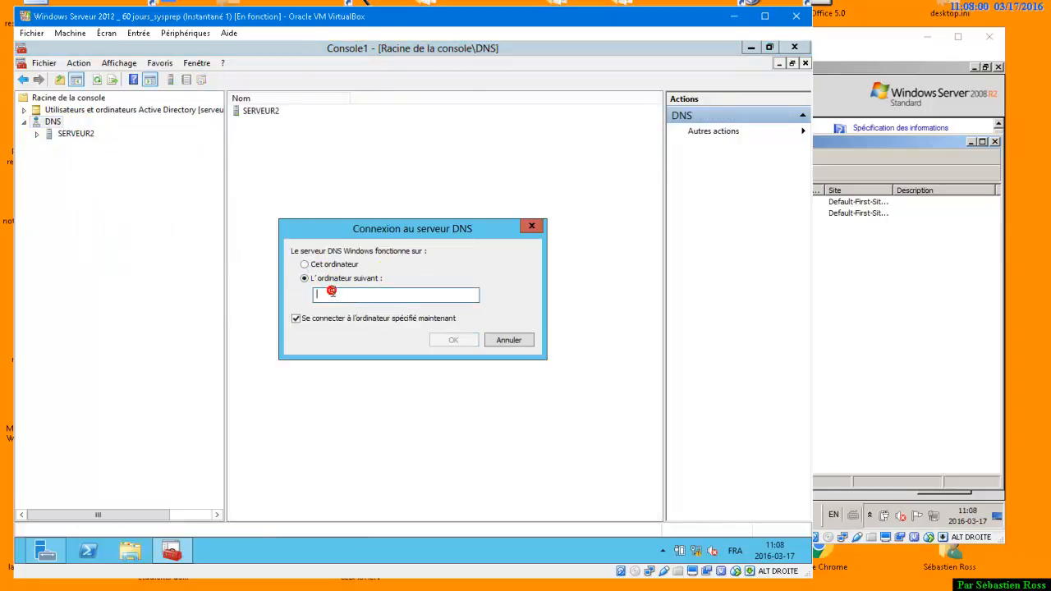
type("serveur1")
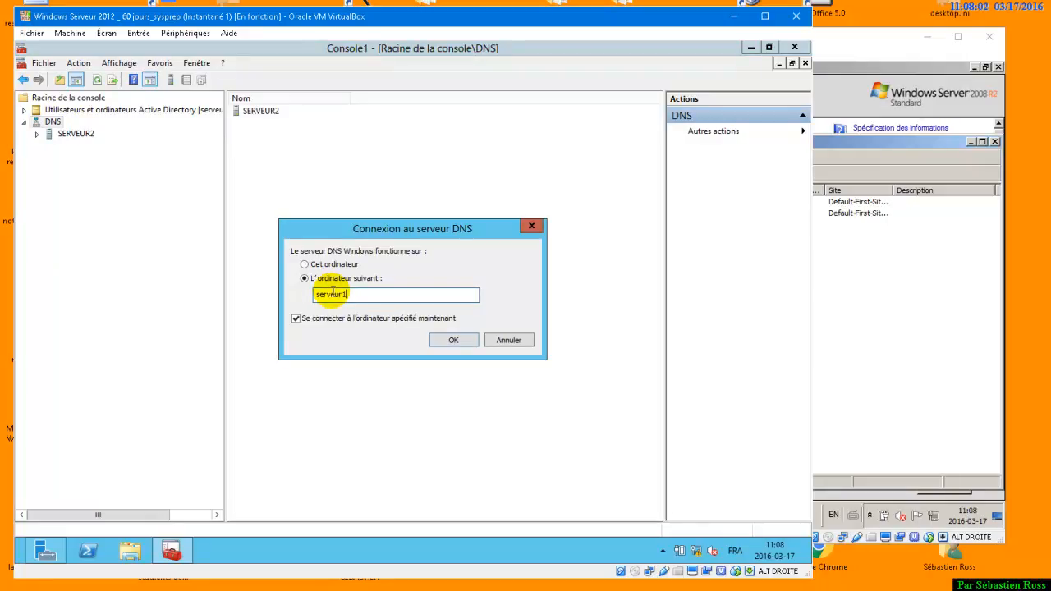
left_click(455, 339)
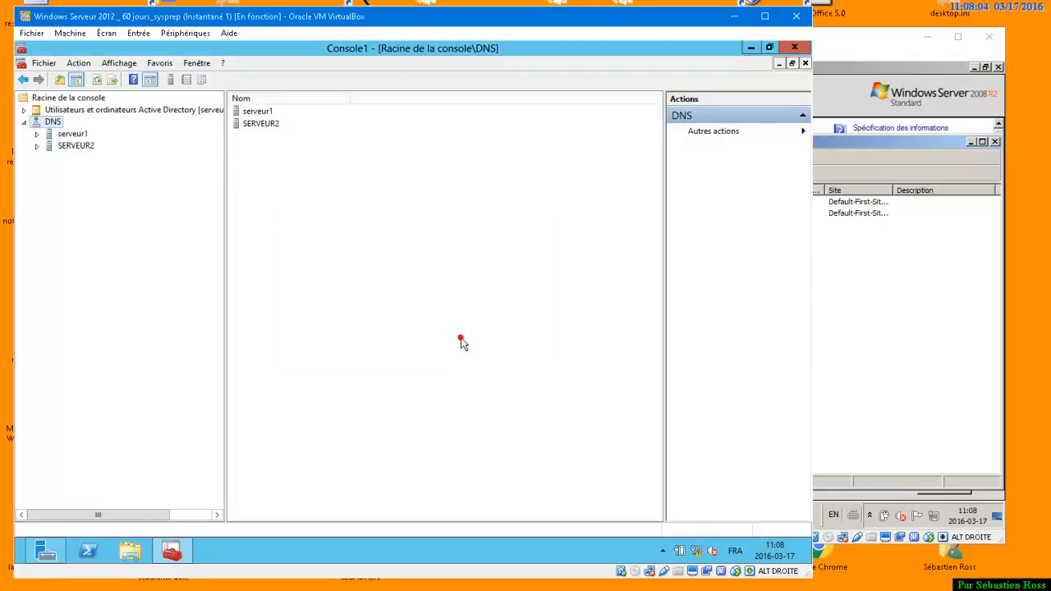
Step: Look over the DNS nodes under serveur1 and SERVEUR2, and collapse both servers again
left_click(37, 133)
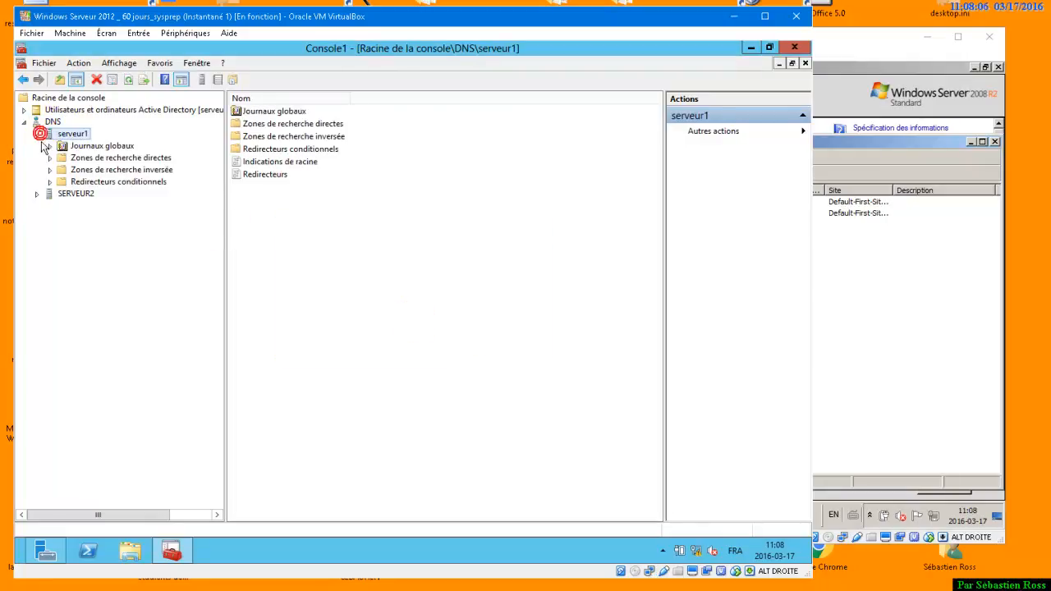
left_click(37, 193)
left_click(37, 193)
left_click(37, 133)
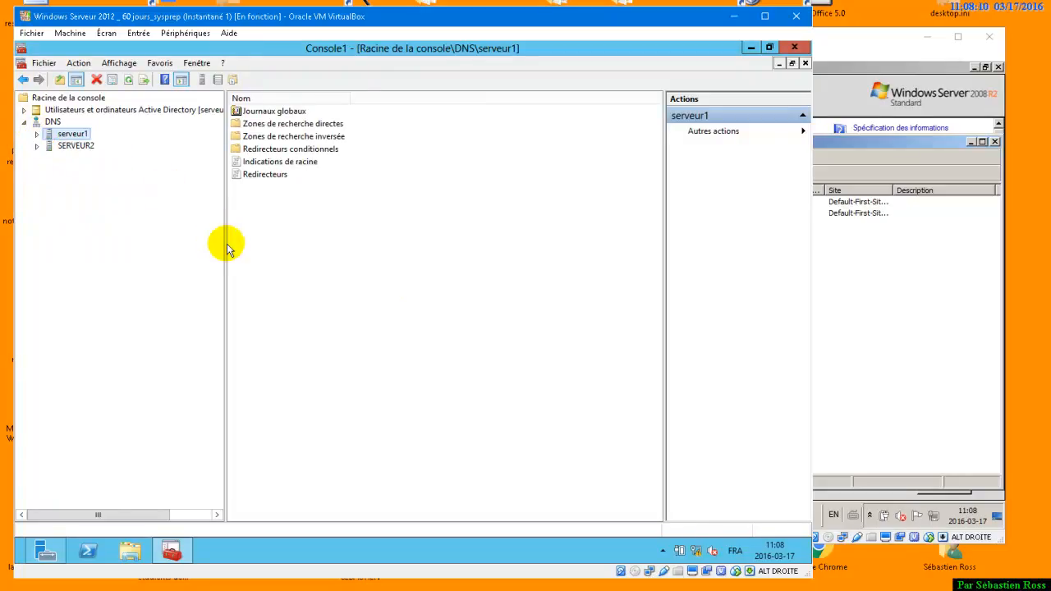
Step: Open the Internet Protocol version 4 (TCP/IPv4) properties of the Ethernet adapter
right_click(695, 550)
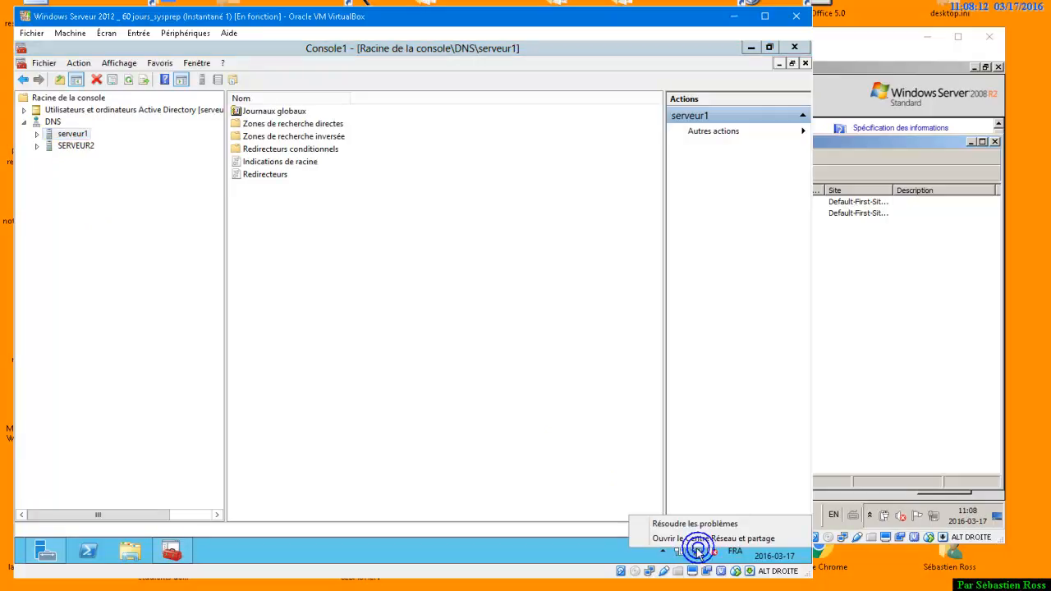
left_click(697, 539)
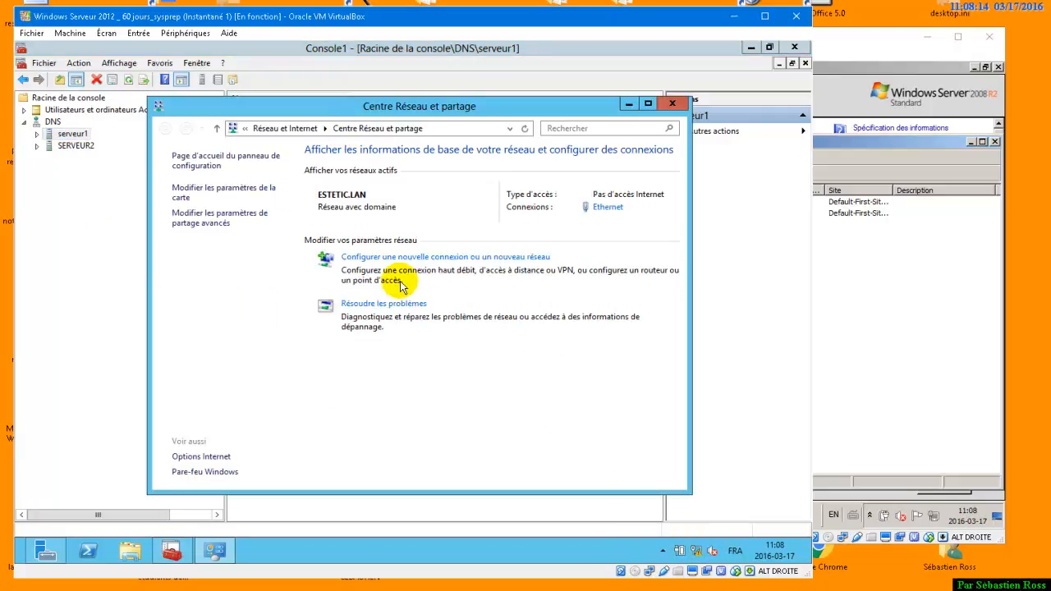
left_click(229, 190)
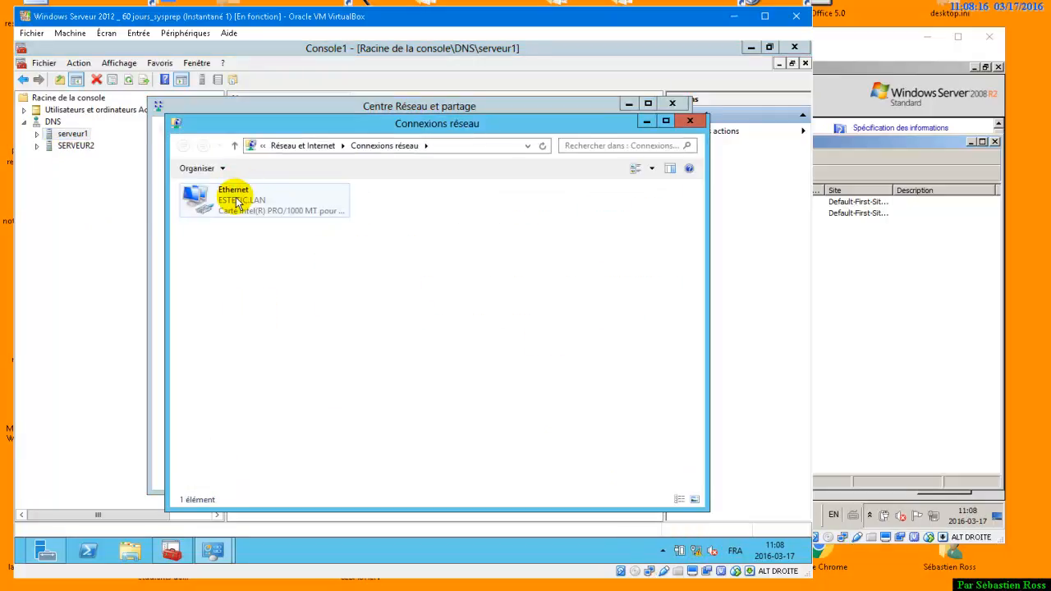
right_click(235, 198)
left_click(277, 316)
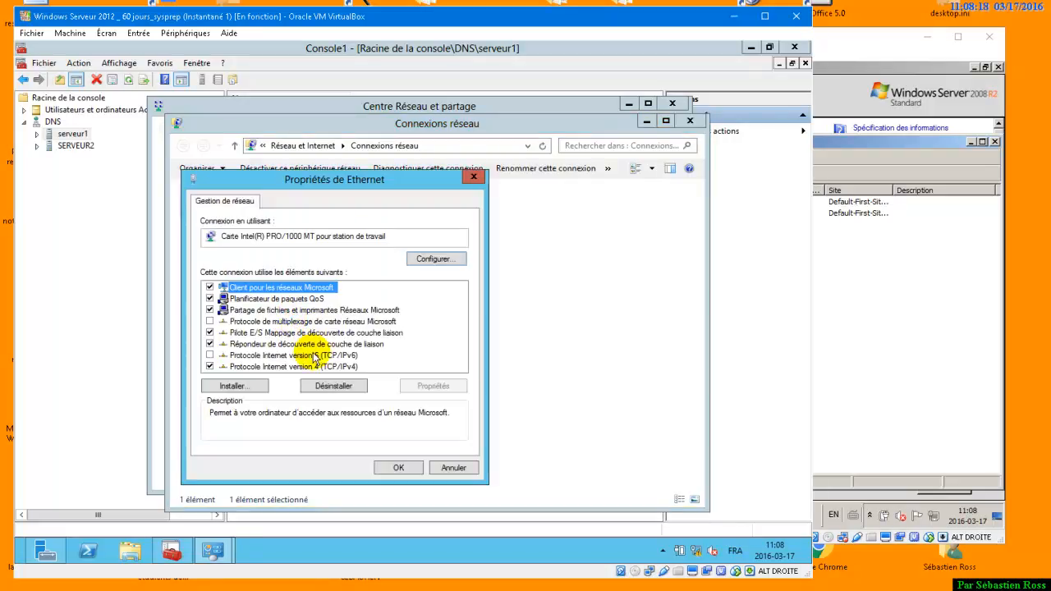
left_click(316, 366)
left_click(433, 386)
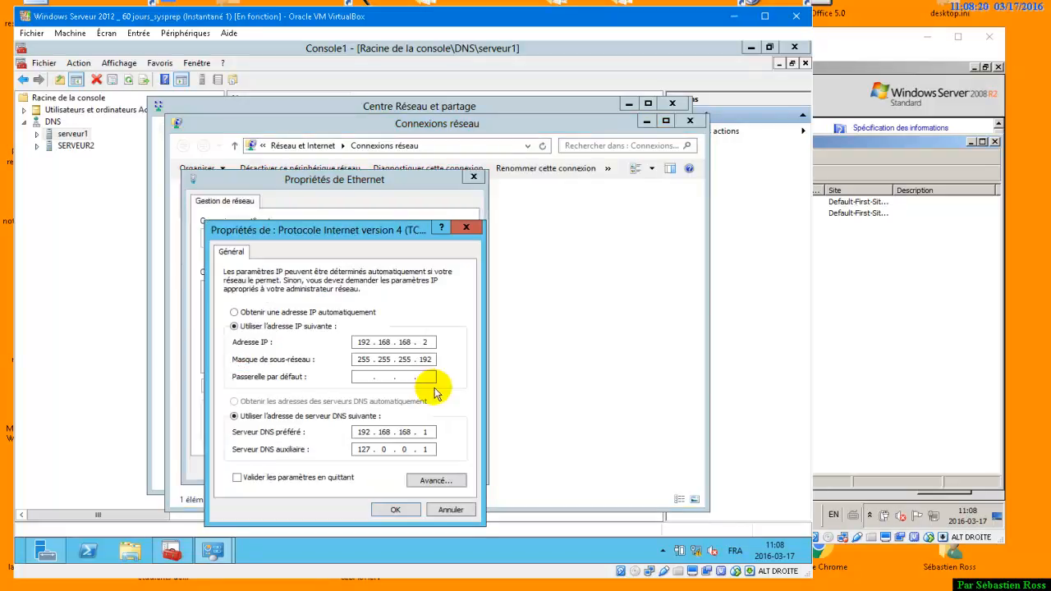
Step: Set the preferred DNS server to 192.168.168.2 and the alternate to 192.168.168.1, and apply the Ethernet settings
left_click(427, 431)
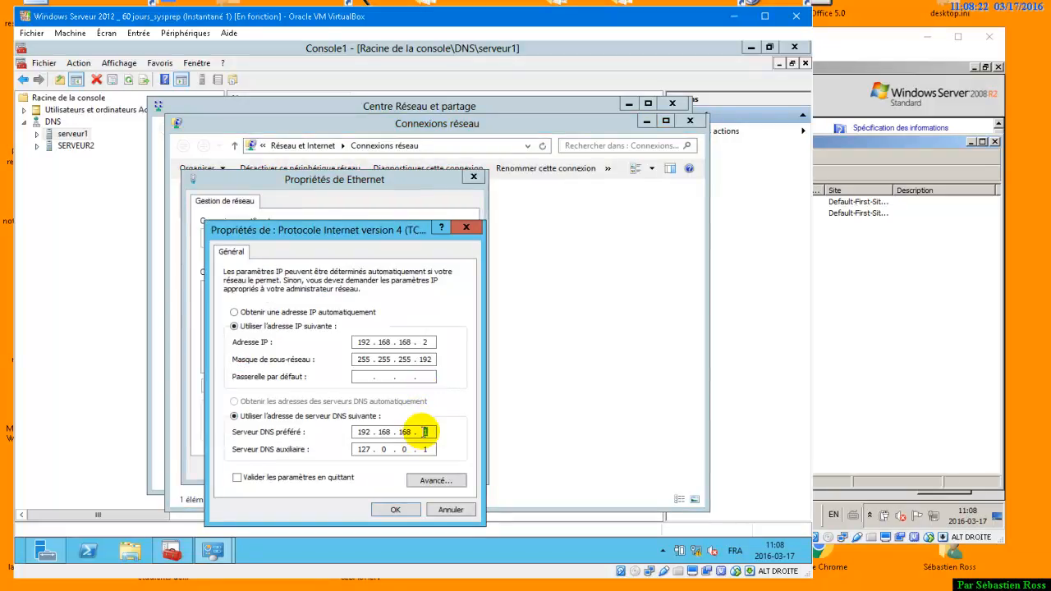
type("2")
double_click(425, 449)
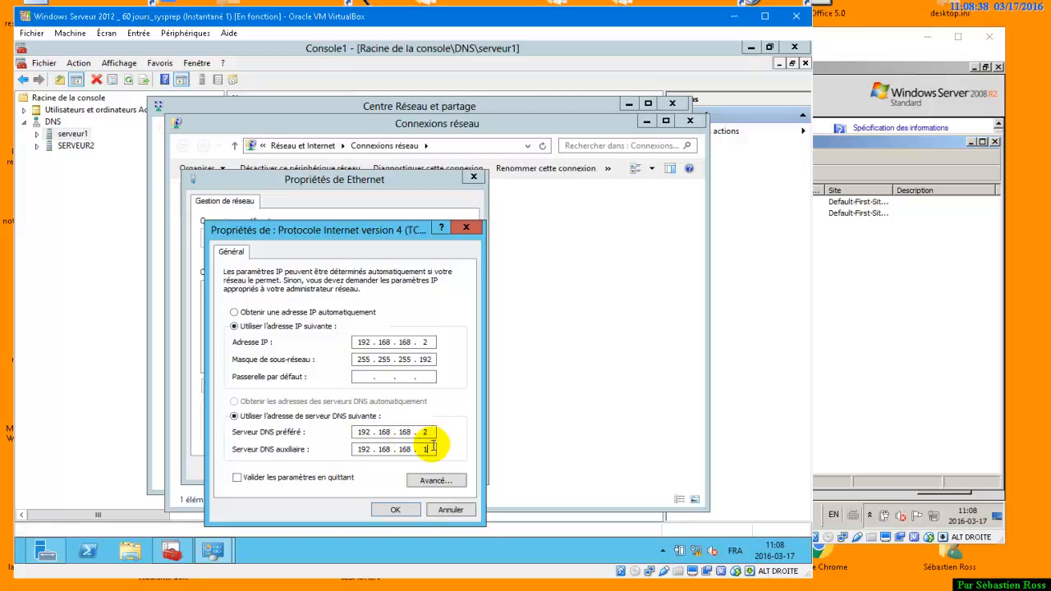
left_click(412, 510)
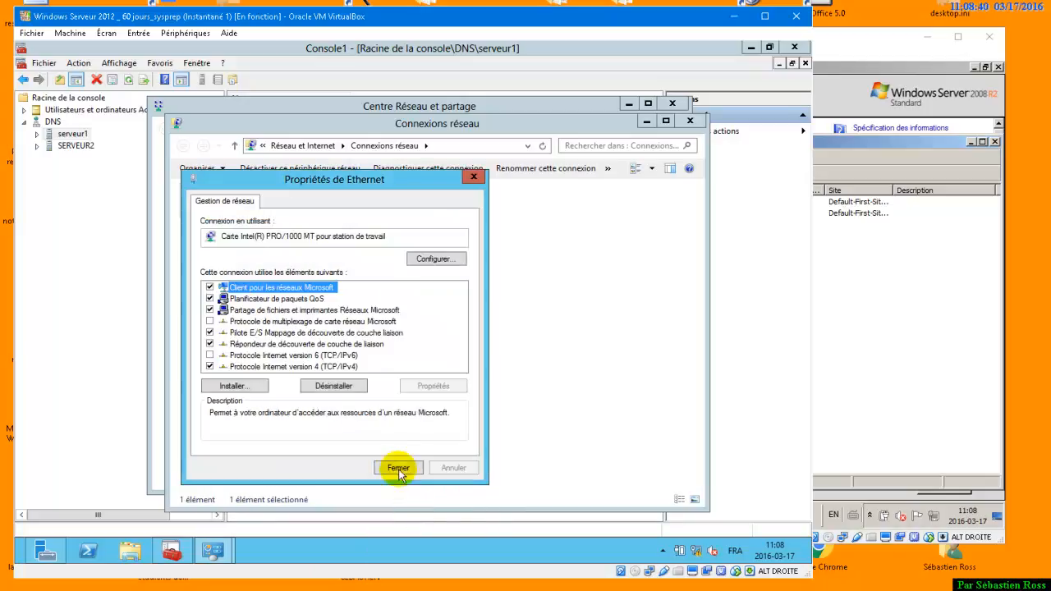
left_click(398, 467)
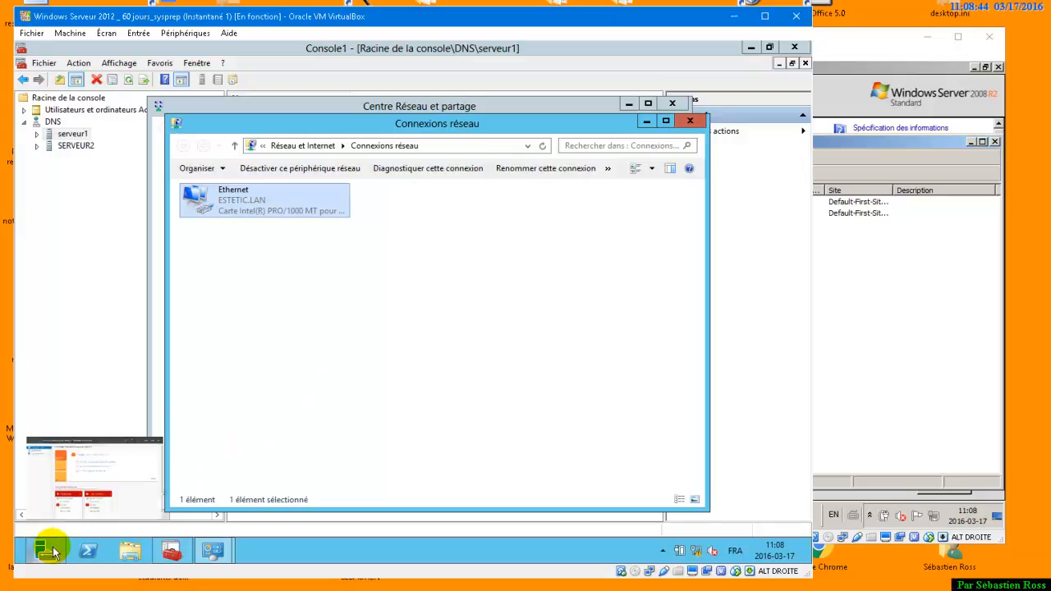
Step: Open a command prompt, start nslookup and query the name serveur2
key("super+r")
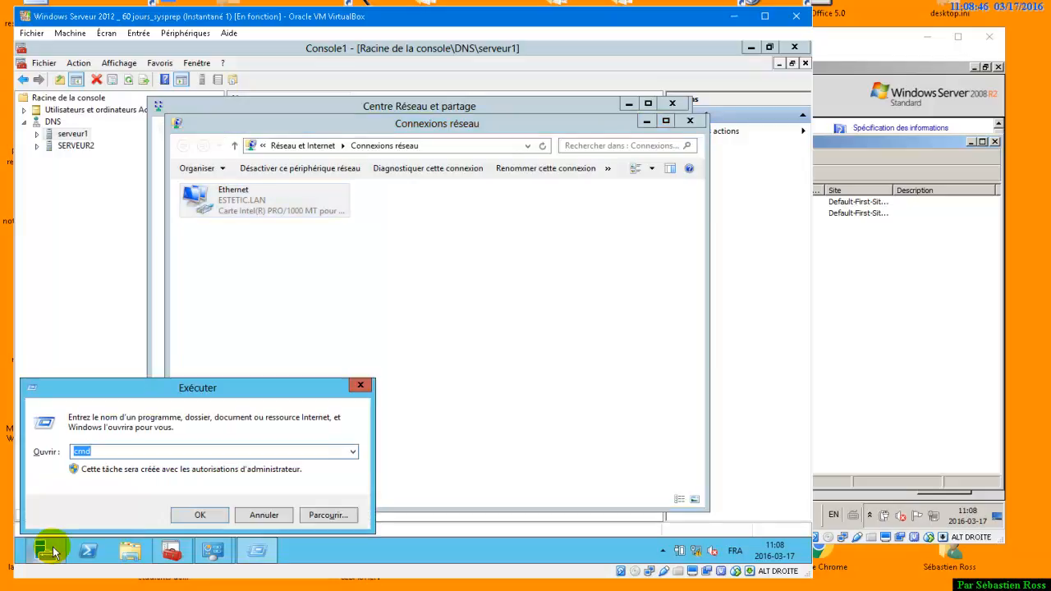
key("Return")
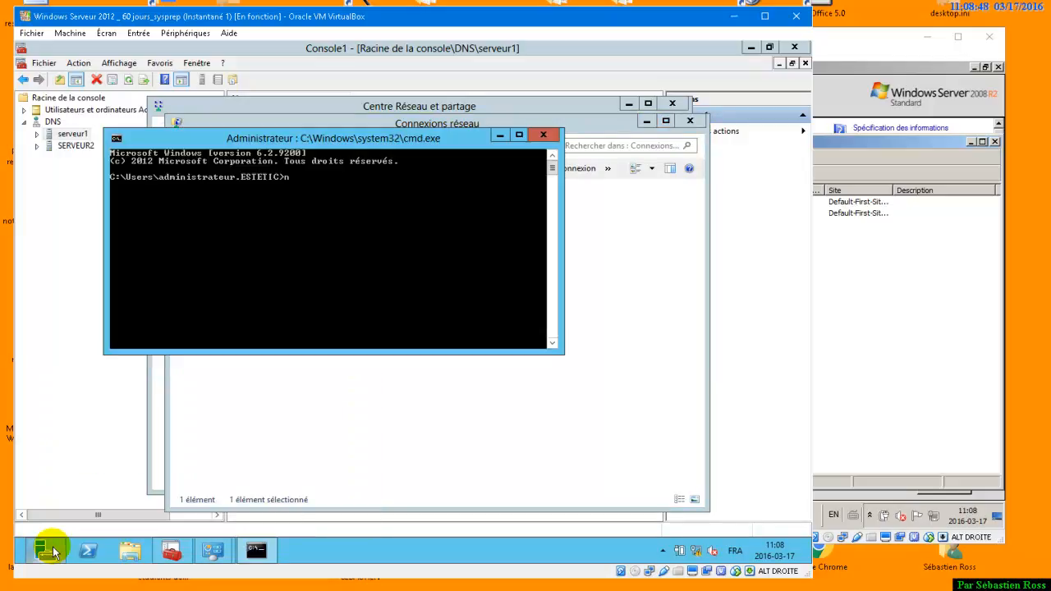
key("Return")
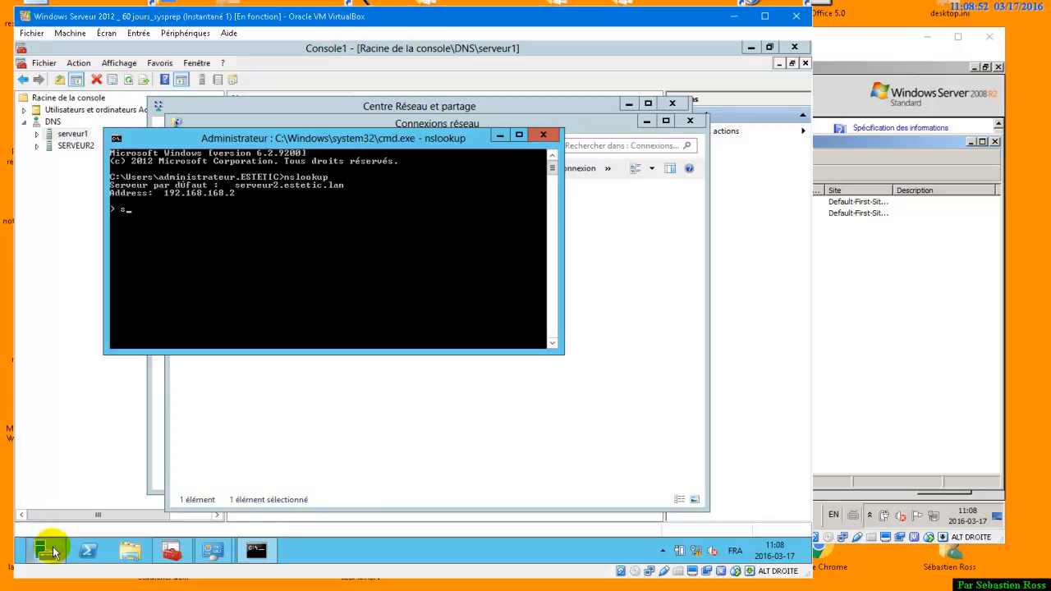
key("Return")
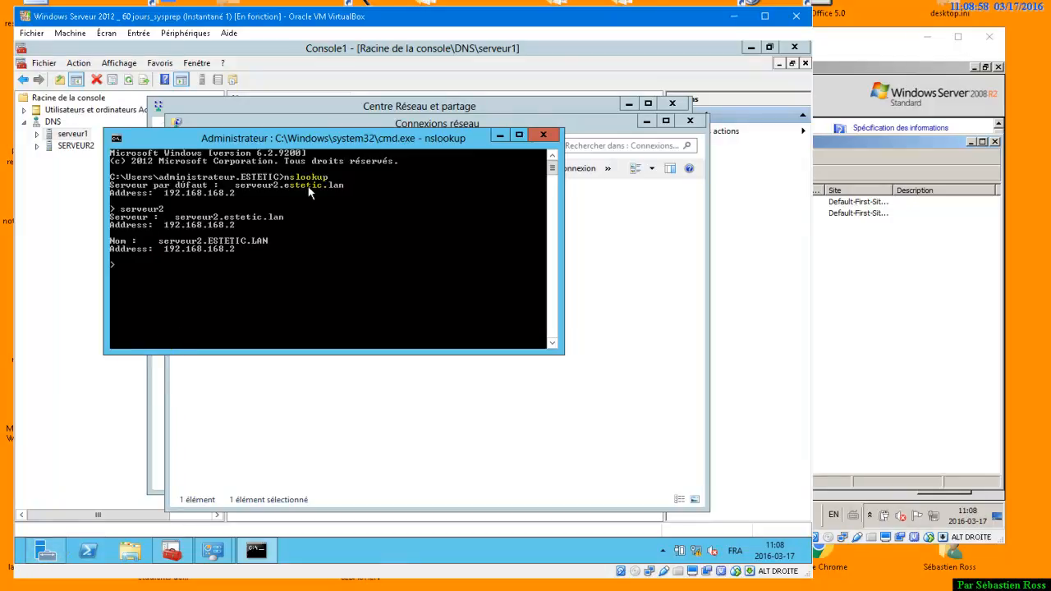
Step: Return to Console1, expand Active Directory Users and Computers and check which domain controller it is connected to
left_click(248, 48)
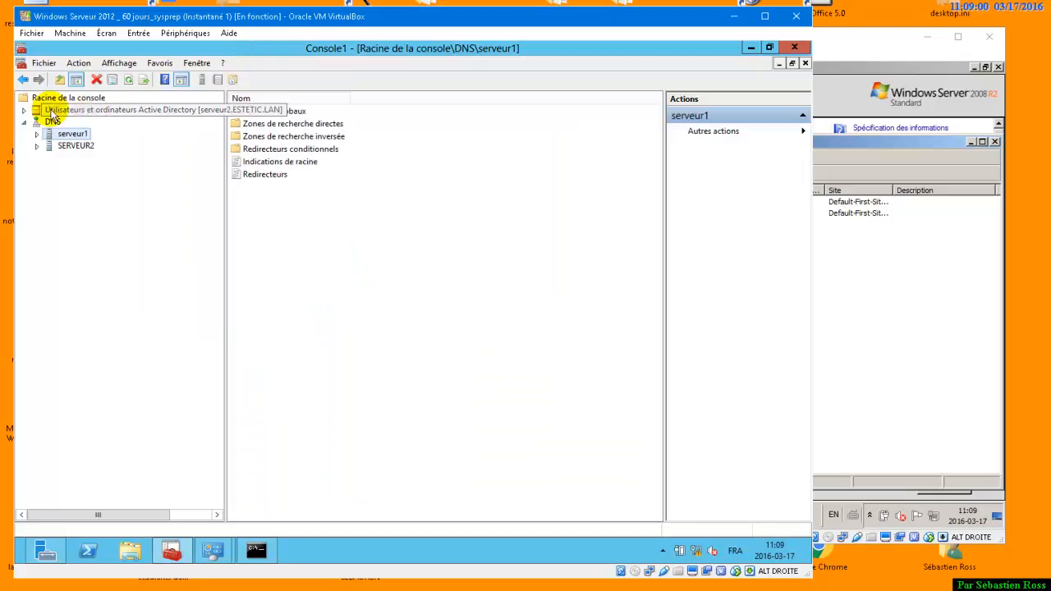
left_click(24, 110)
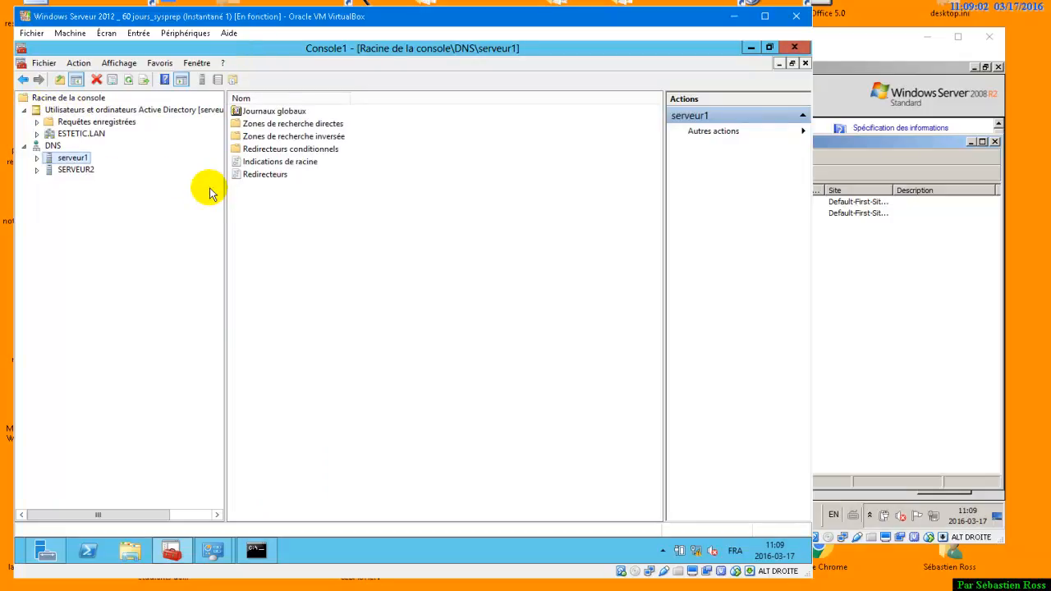
left_click_drag(224, 192, 367, 206)
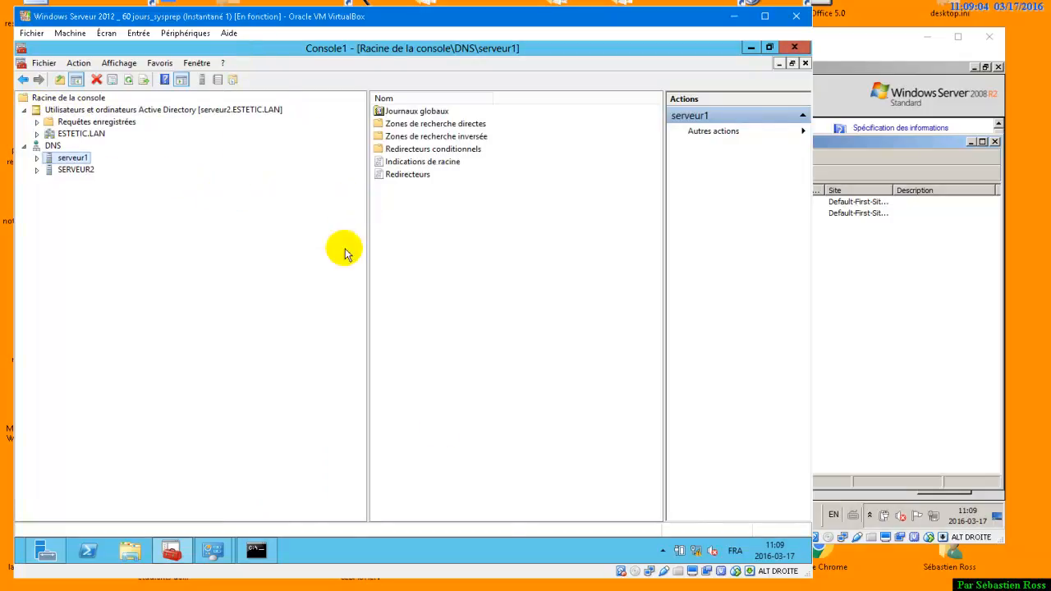
key("ctrl+2")
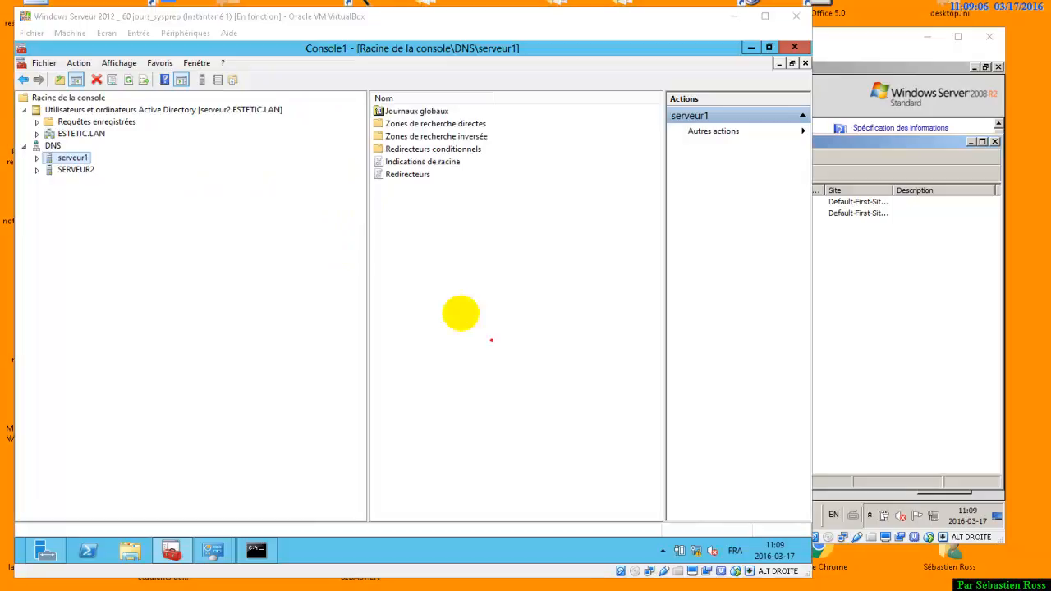
left_click_drag(196, 97, 302, 119)
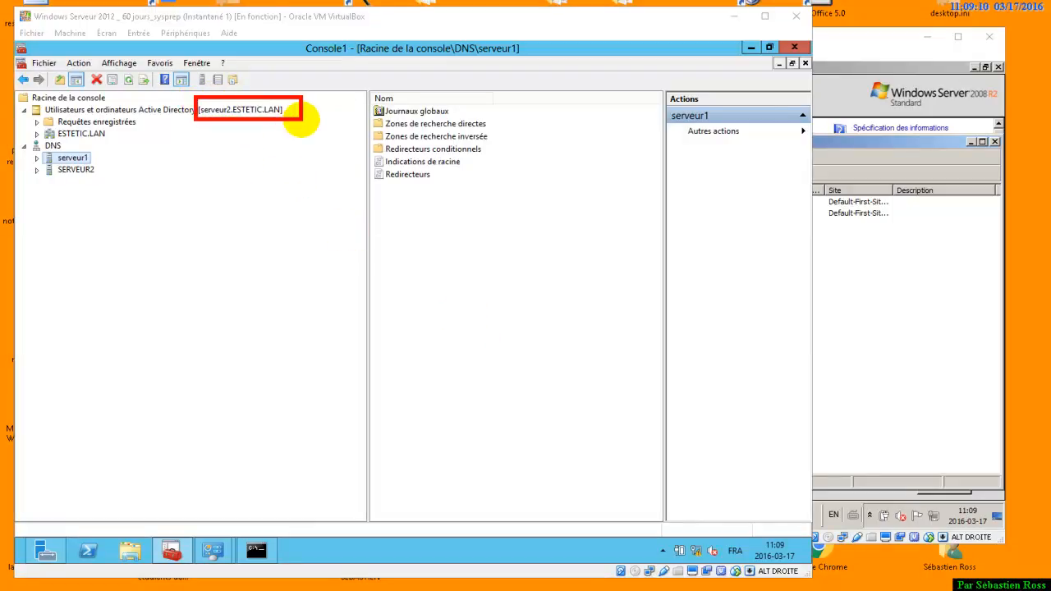
Step: Expand ESTETIC.LAN in Active Directory Users and Computers and view the organizational units inside OU_estetic
key("Escape")
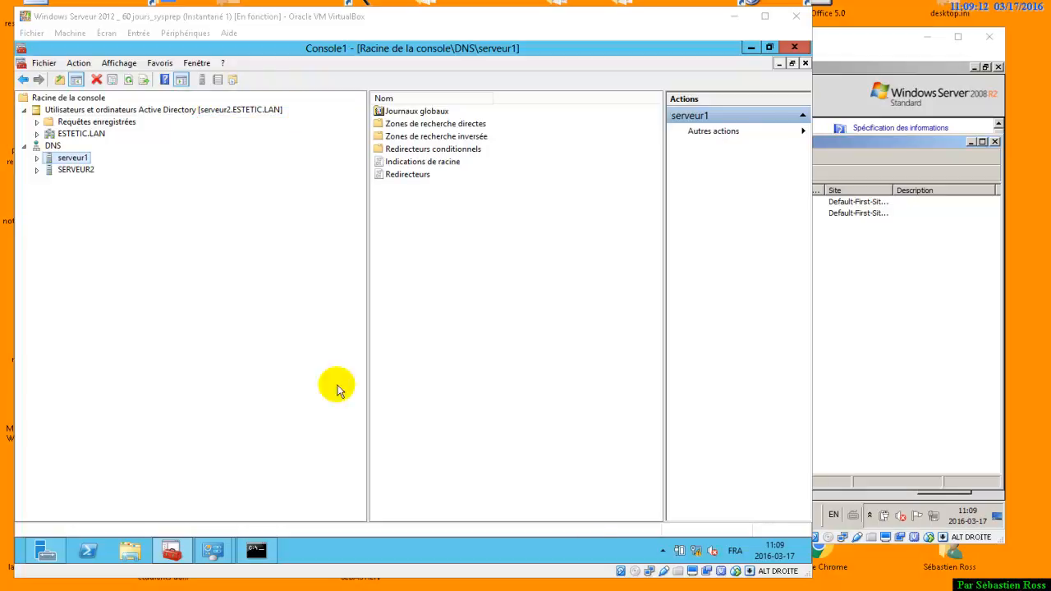
left_click(36, 134)
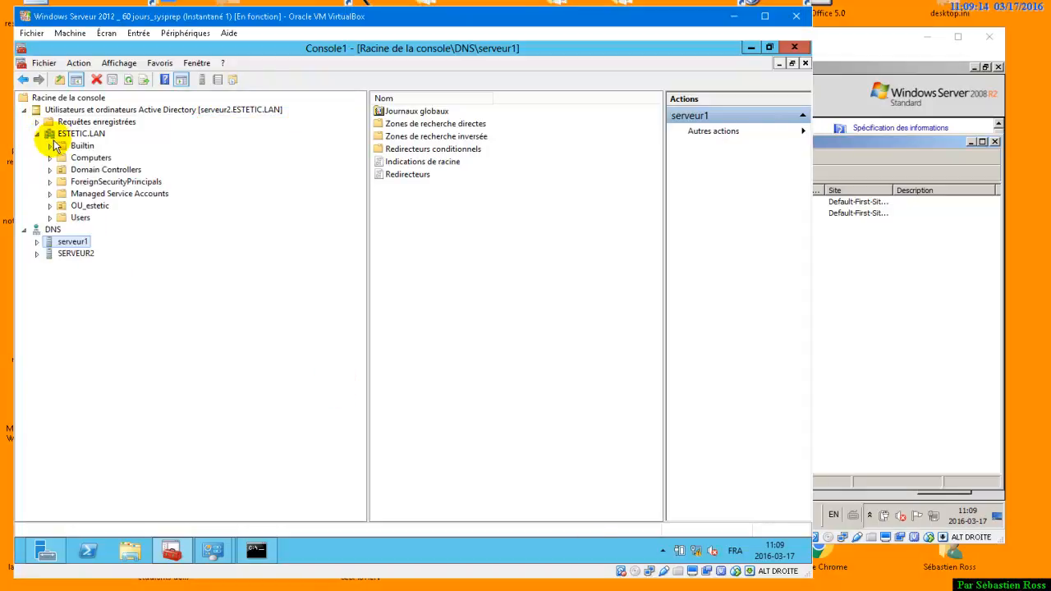
left_click(49, 205)
left_click(85, 206)
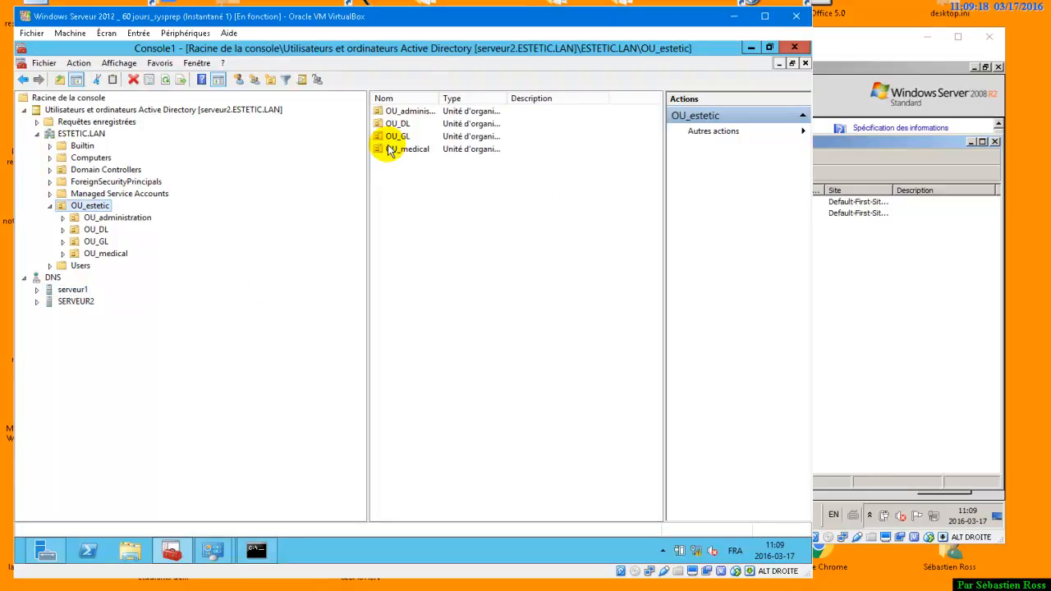
Step: Change the domain controller of Active Directory Users and Computers to serveur1.ESTETIC.LAN
right_click(99, 110)
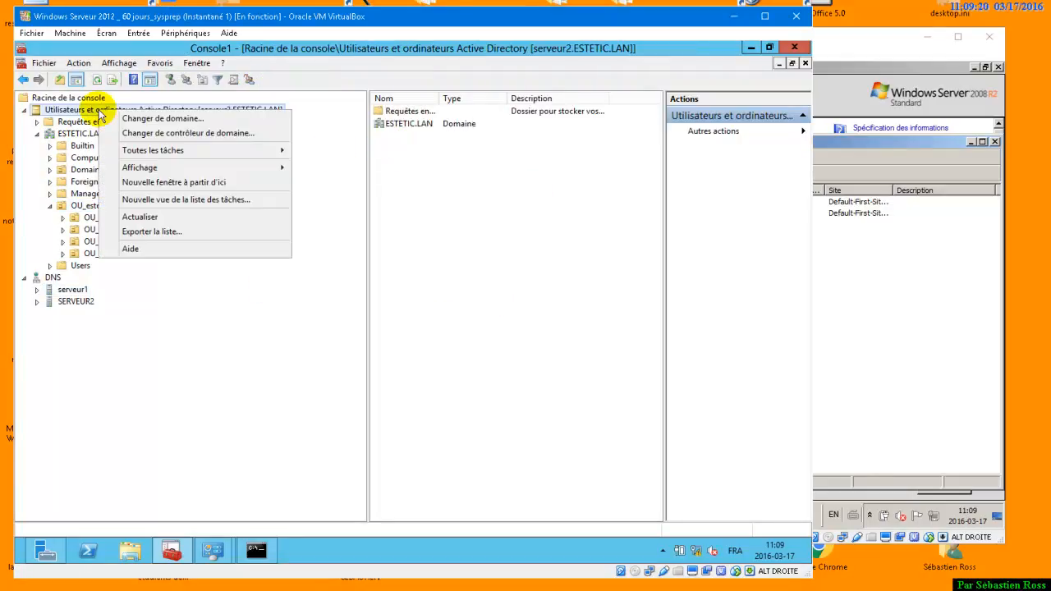
left_click(165, 133)
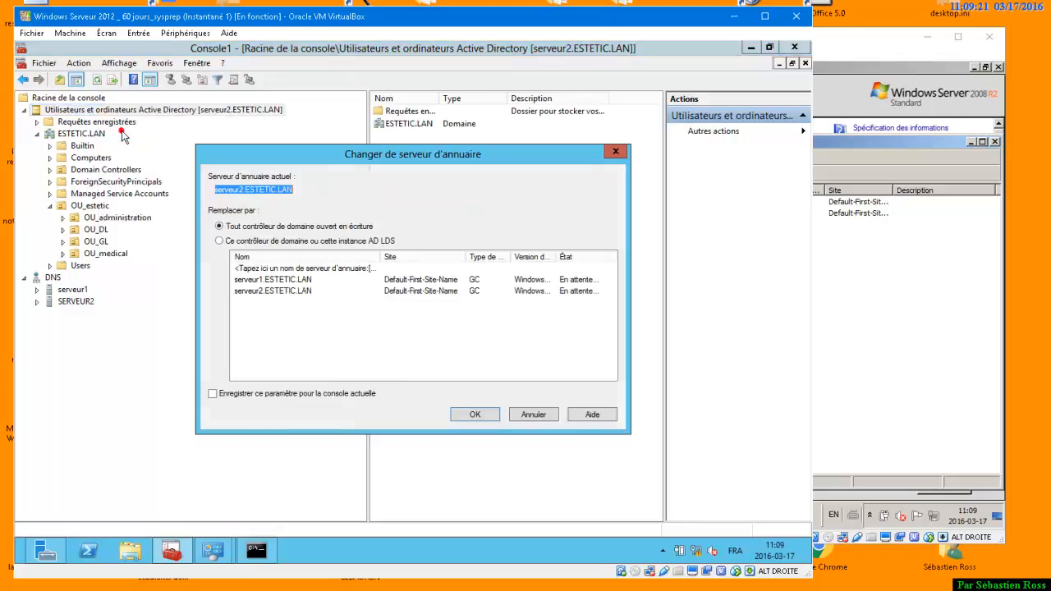
left_click(289, 284)
left_click(480, 413)
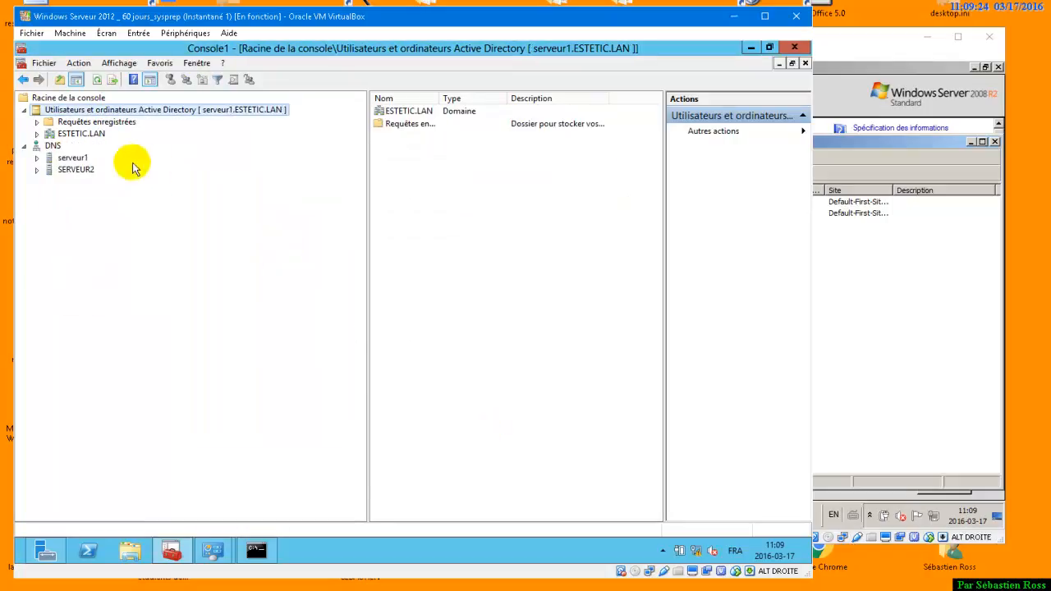
Step: Create an organizational unit named TEST in OU_estetic, with protection against accidental deletion turned off
left_click(37, 134)
left_click(84, 206)
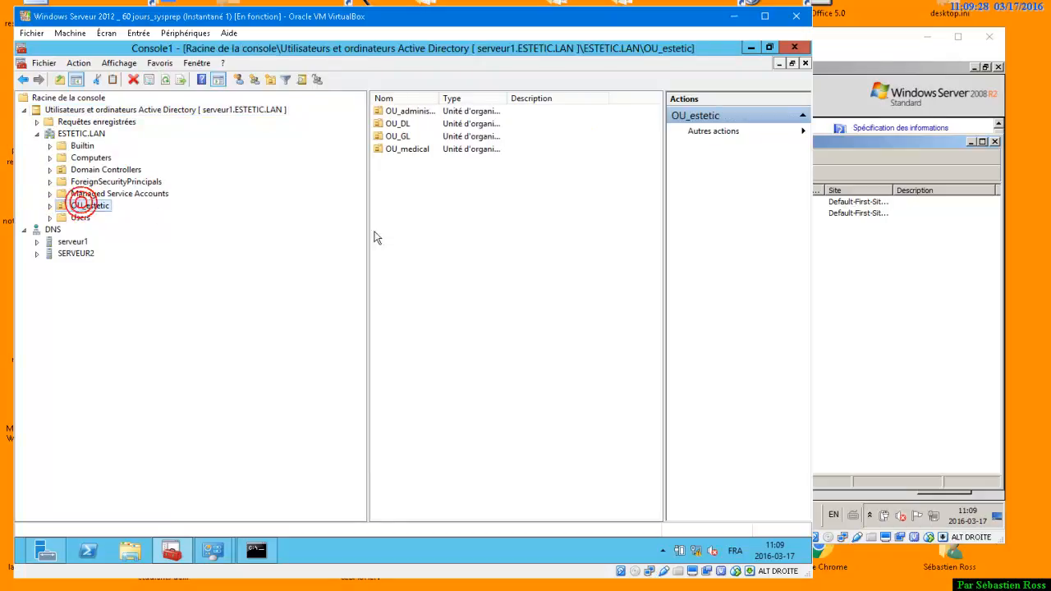
left_click(272, 79)
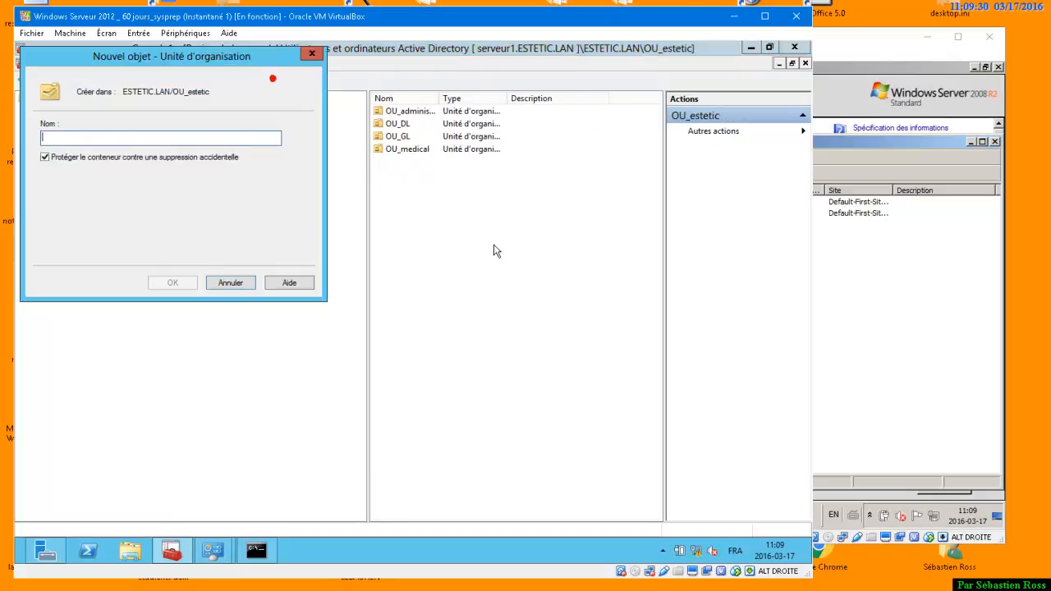
type("TEST")
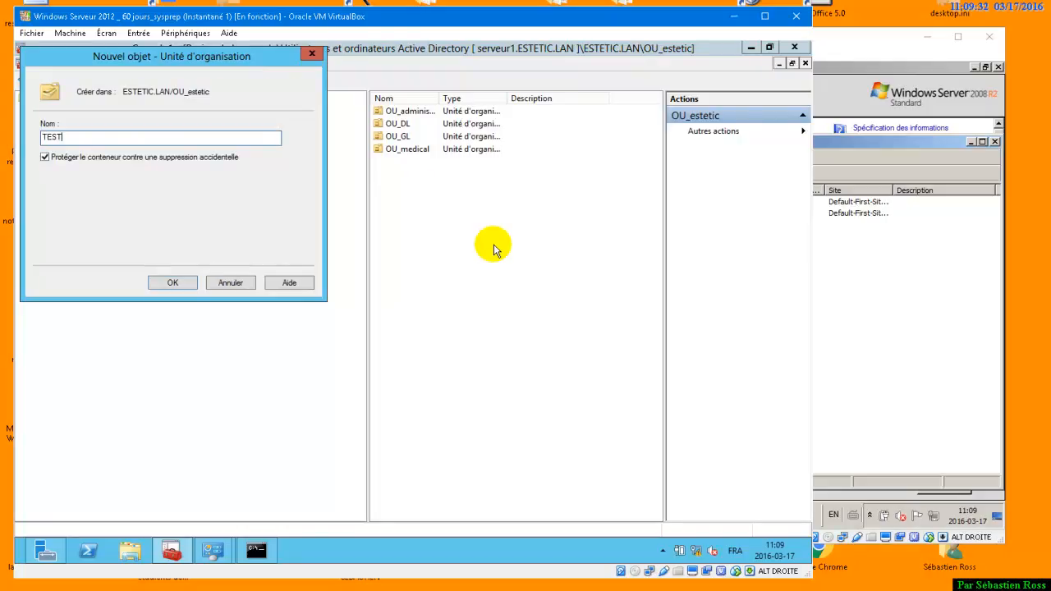
left_click(45, 157)
left_click(172, 283)
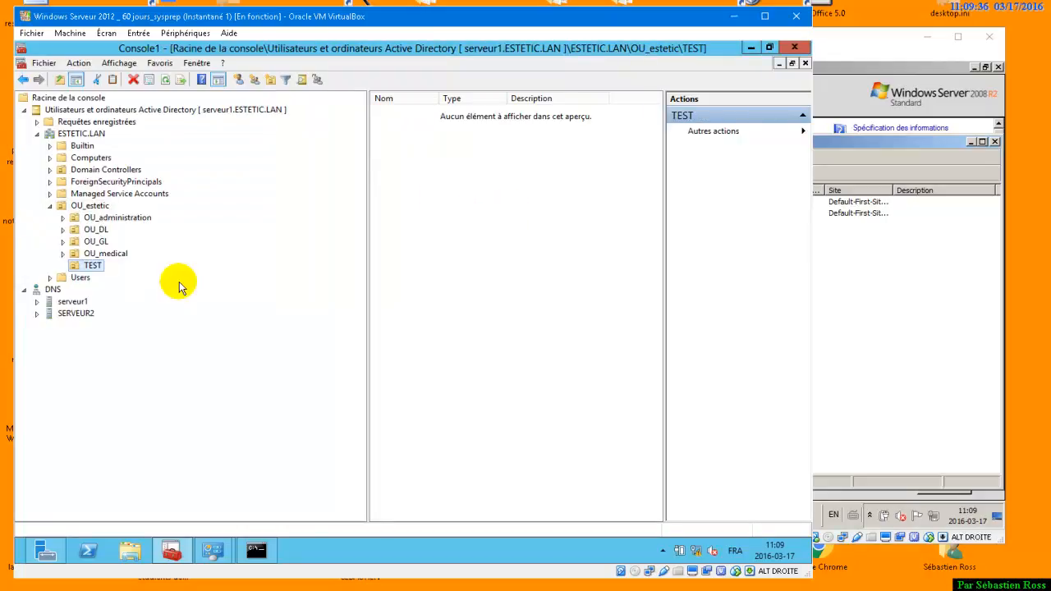
Step: Connect Active Directory Users and Computers to the domain controller serveur2.ESTETIC.LAN
left_click(234, 110)
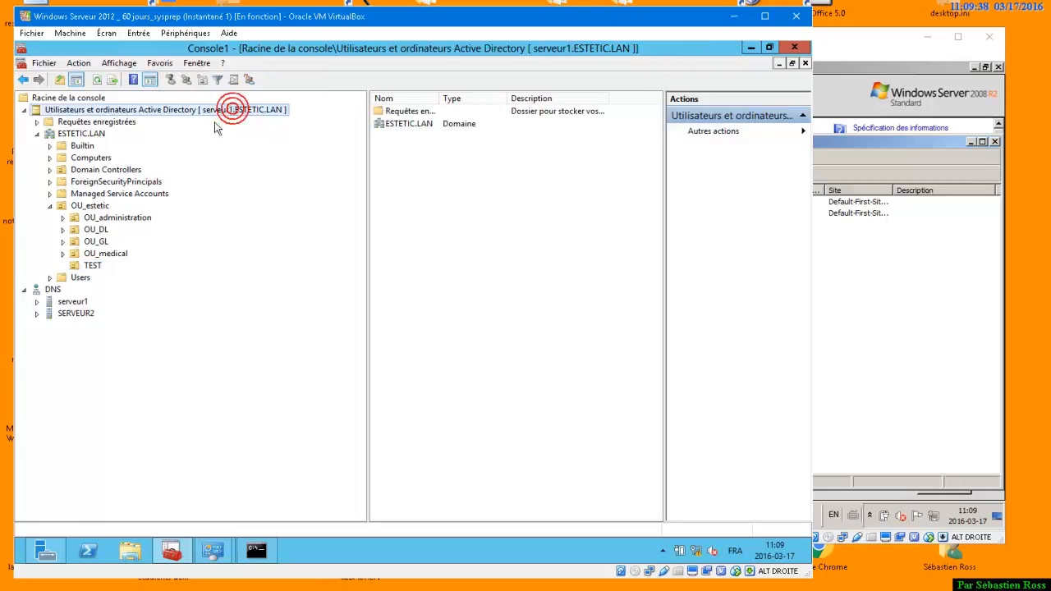
left_click(92, 267)
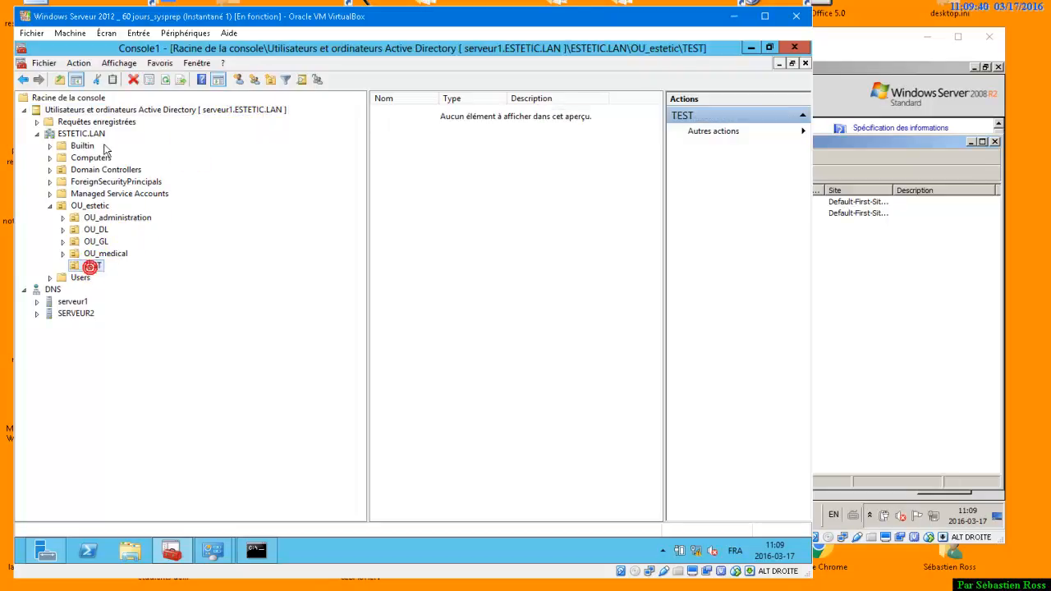
right_click(105, 111)
left_click(151, 135)
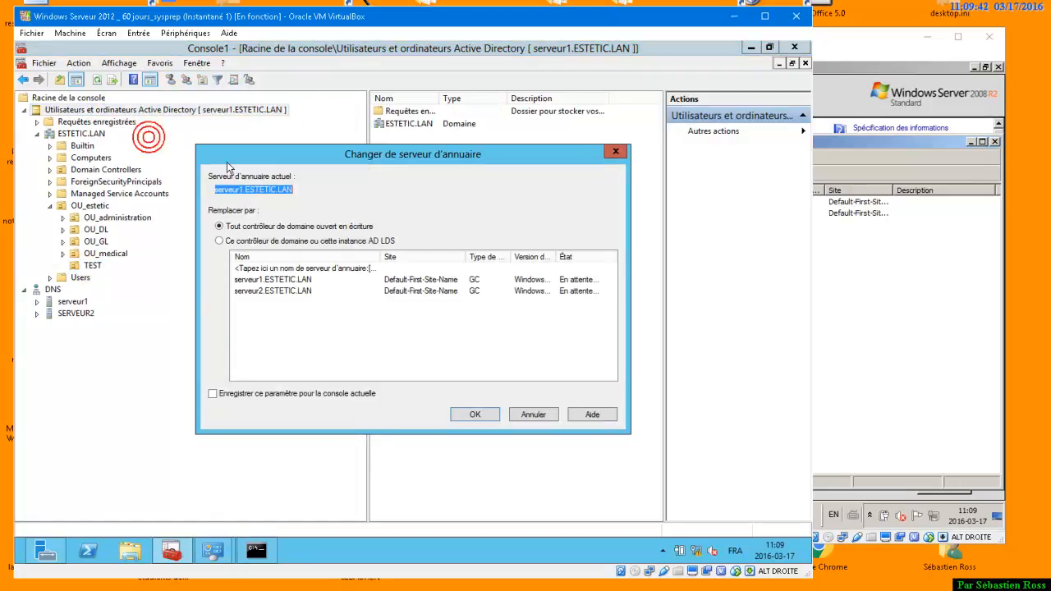
left_click(271, 293)
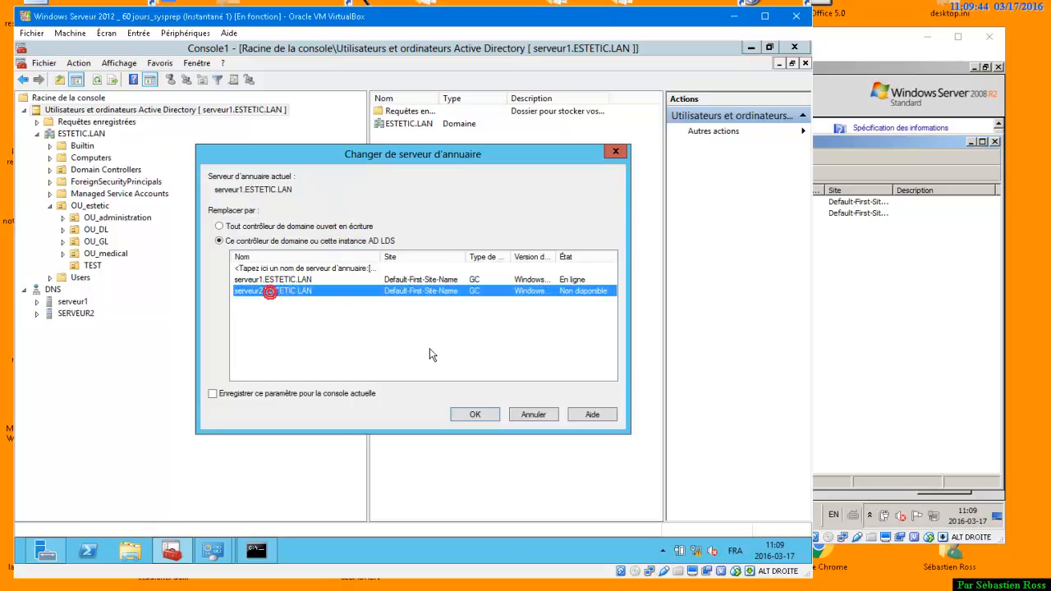
left_click(472, 413)
Step: Refresh the contents of OU_estetic under ESTETIC.LAN to check replication of the TEST unit, and minimize the console
left_click(36, 133)
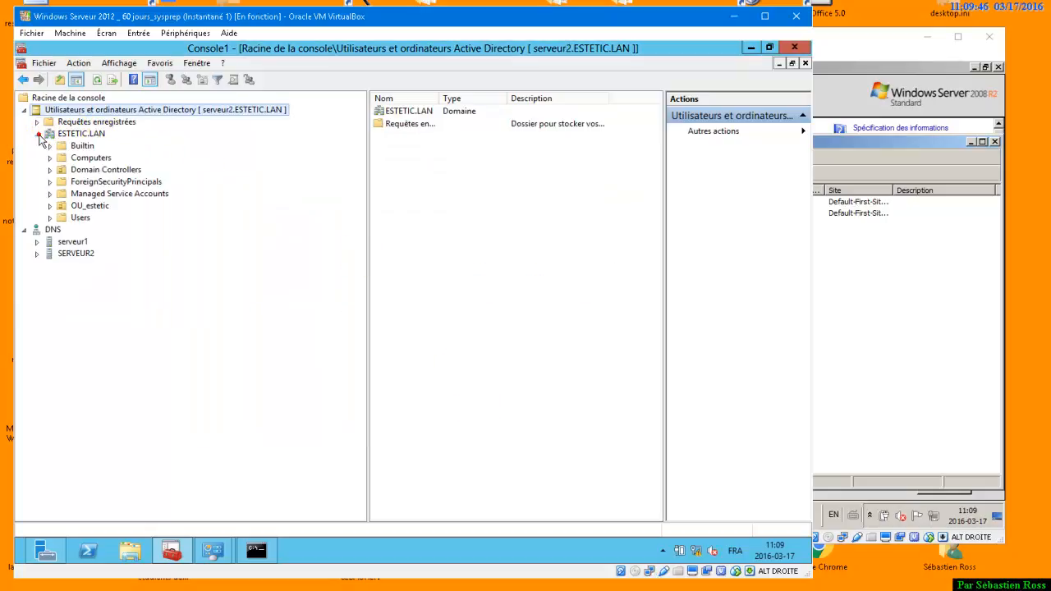
left_click(86, 206)
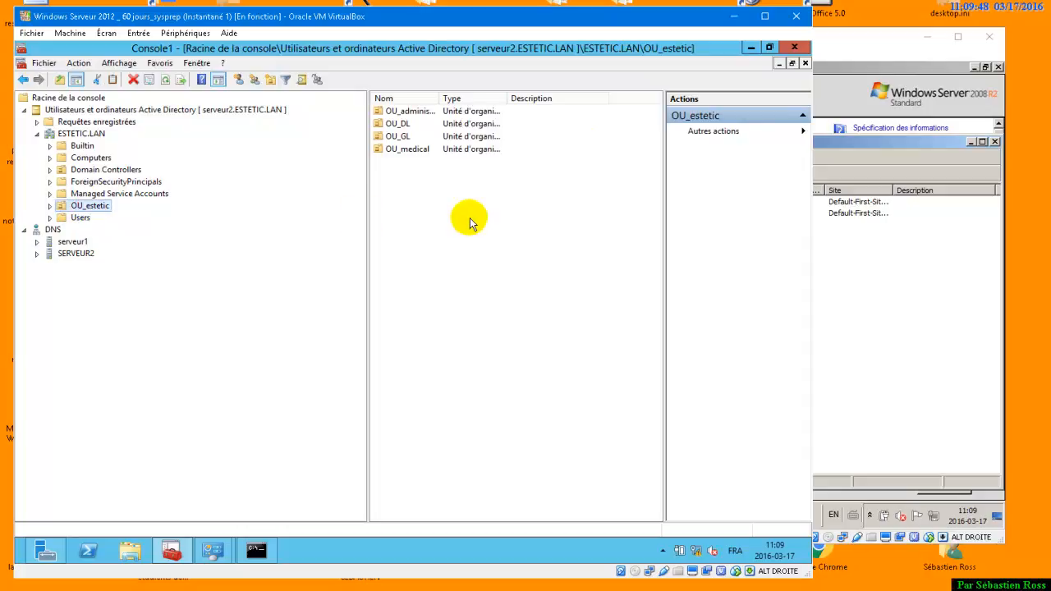
key("F5")
key("F5")
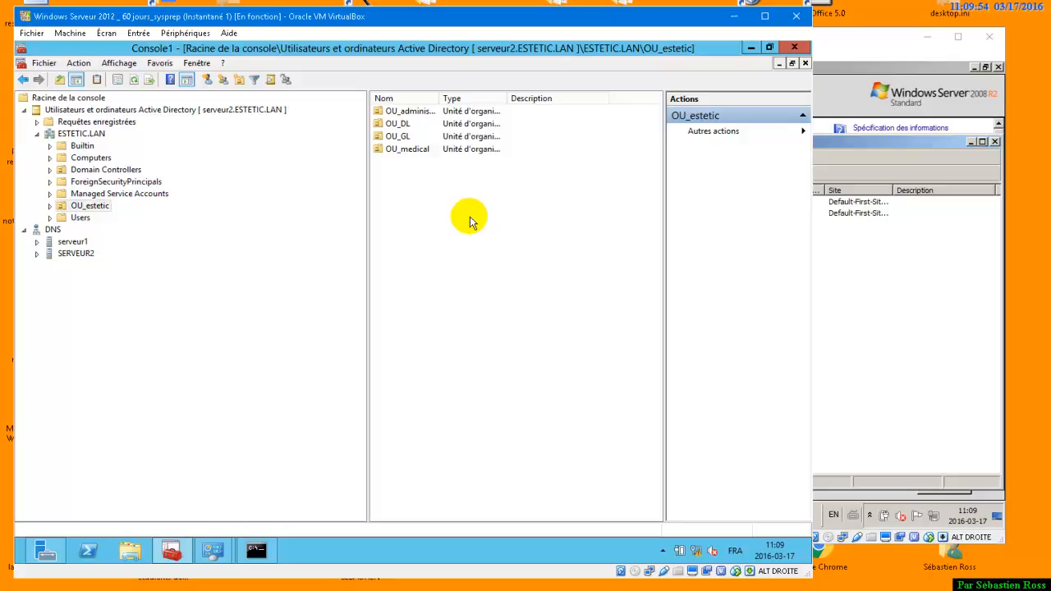
key("F5")
key("F5")
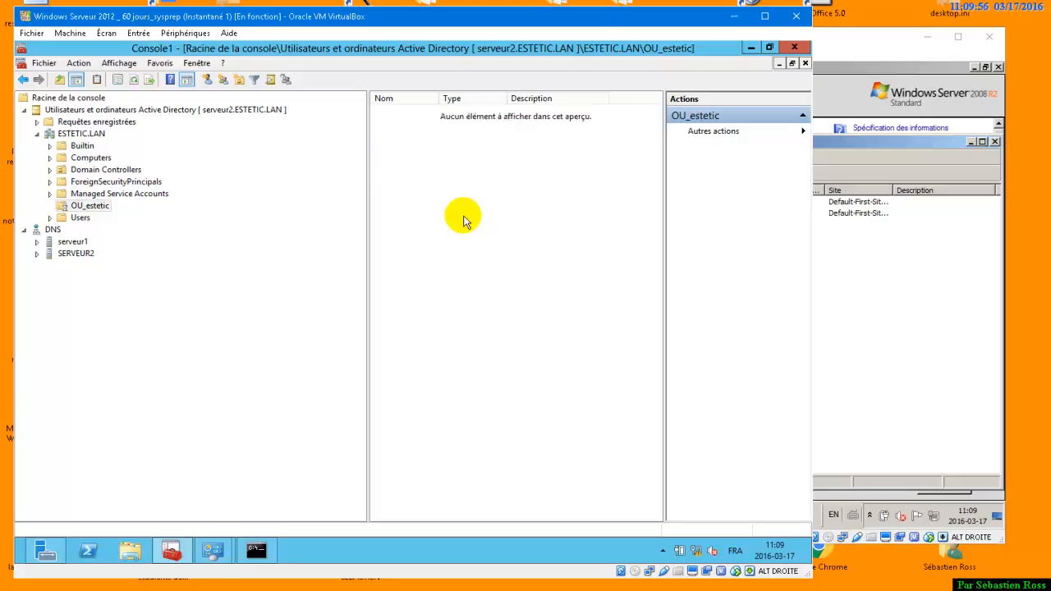
left_click(399, 169)
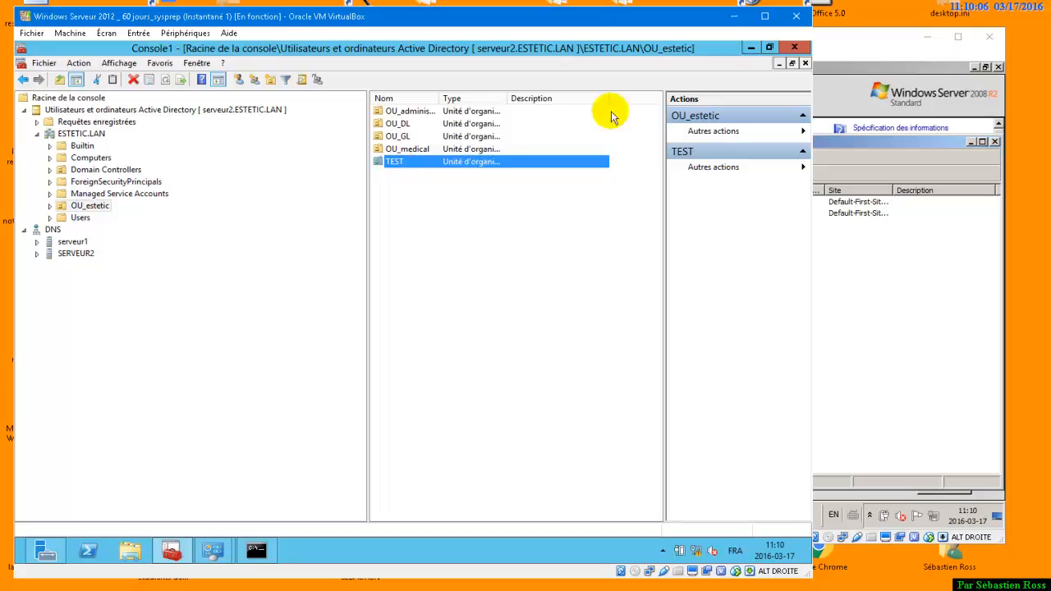
left_click(749, 49)
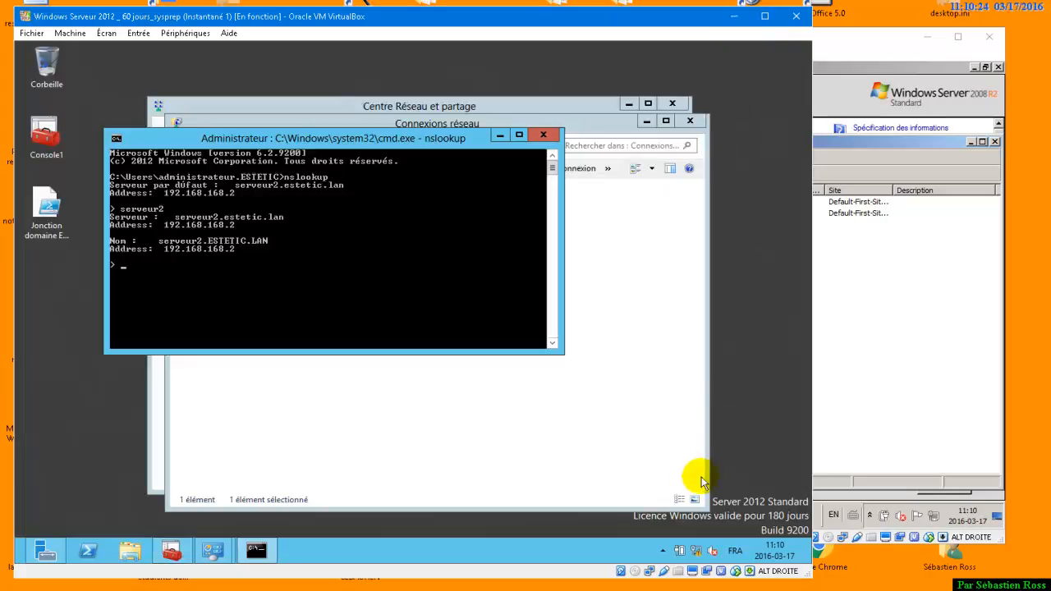